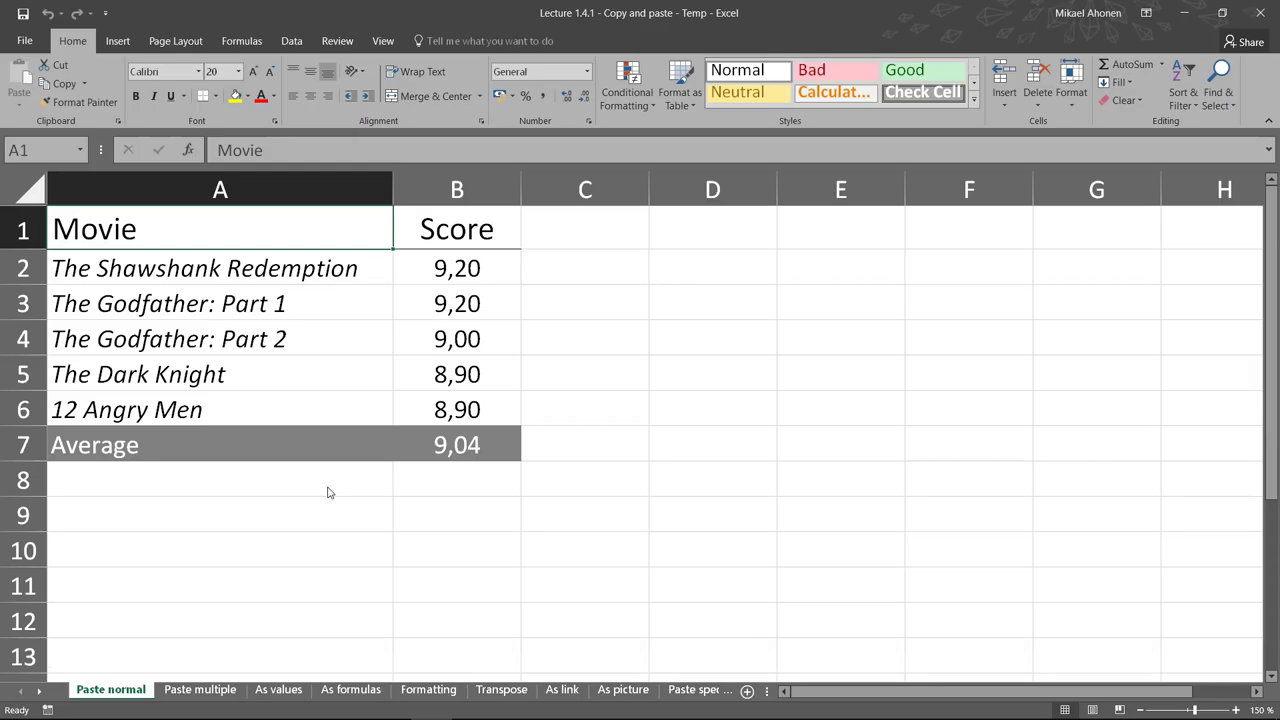
# Step: Select the movie table A1:B7 and check the average formula in B7
pyautogui.click(328, 492)
pyautogui.rightClick(328, 492)
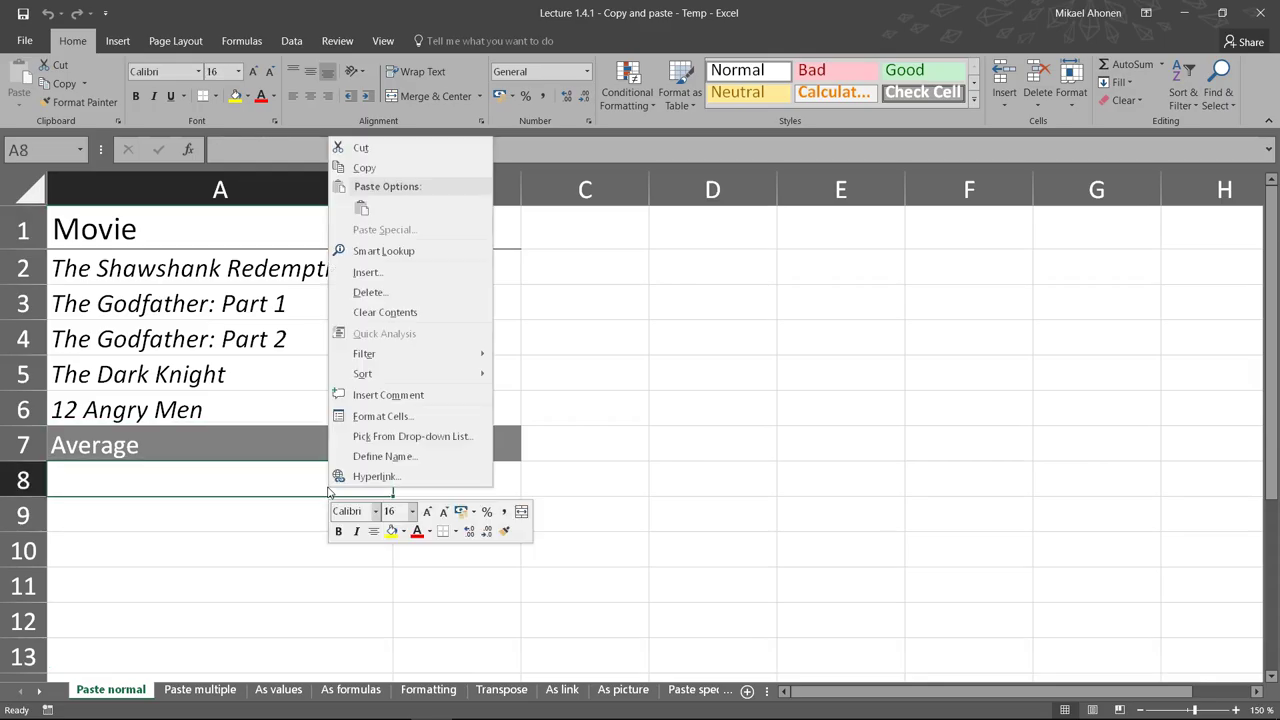
pyautogui.press('Escape')
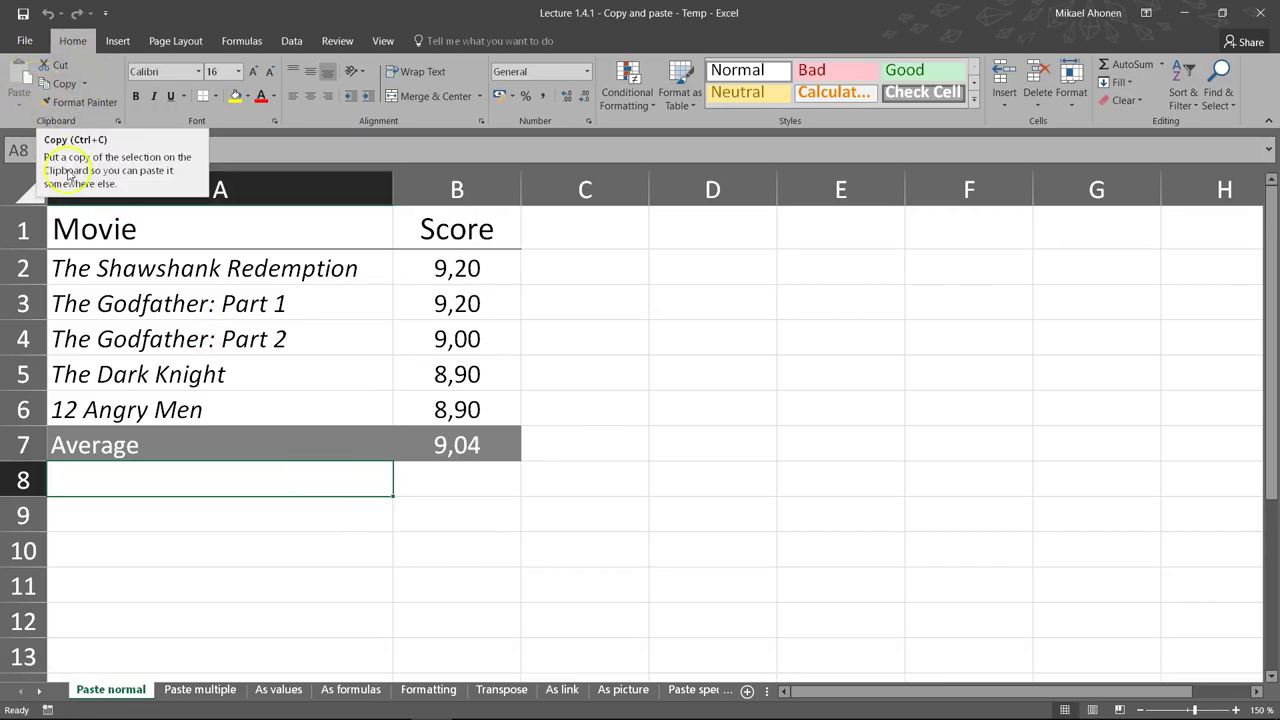
pyautogui.moveTo(126, 226); pyautogui.dragTo(461, 432)
pyautogui.hotkey('ctrl', 'c')
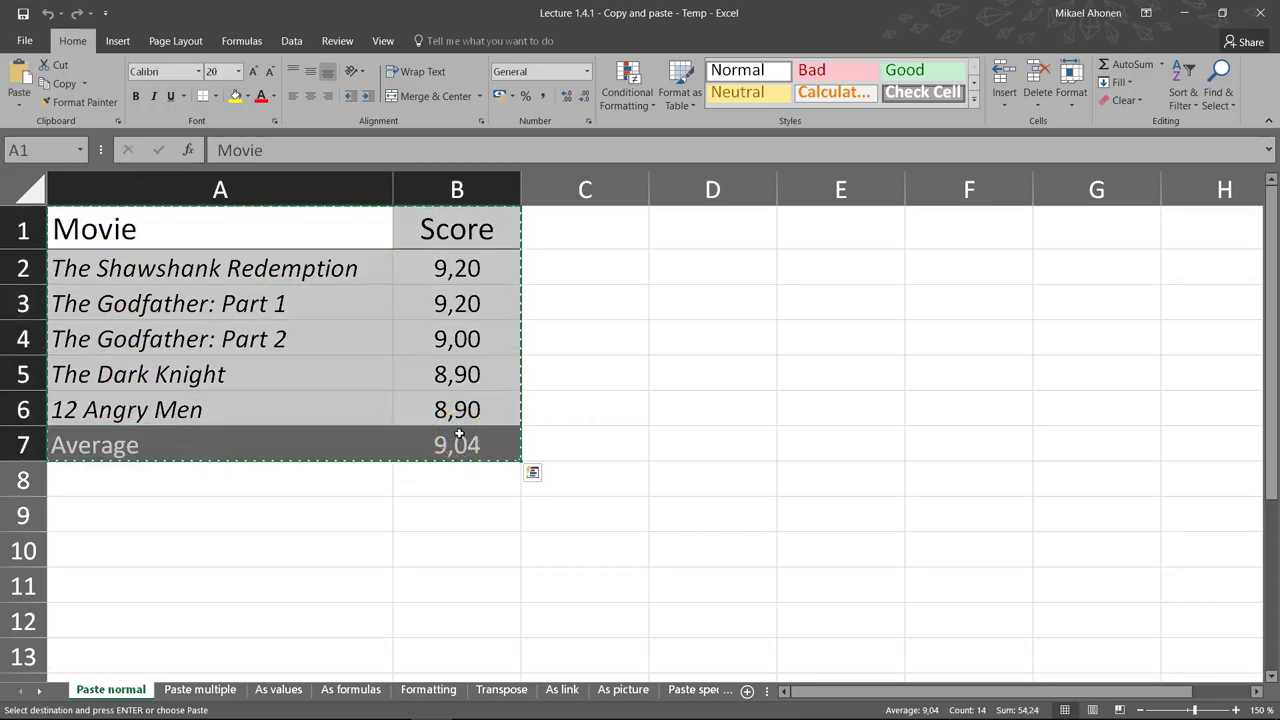
pyautogui.press('Escape')
pyautogui.click(459, 434)
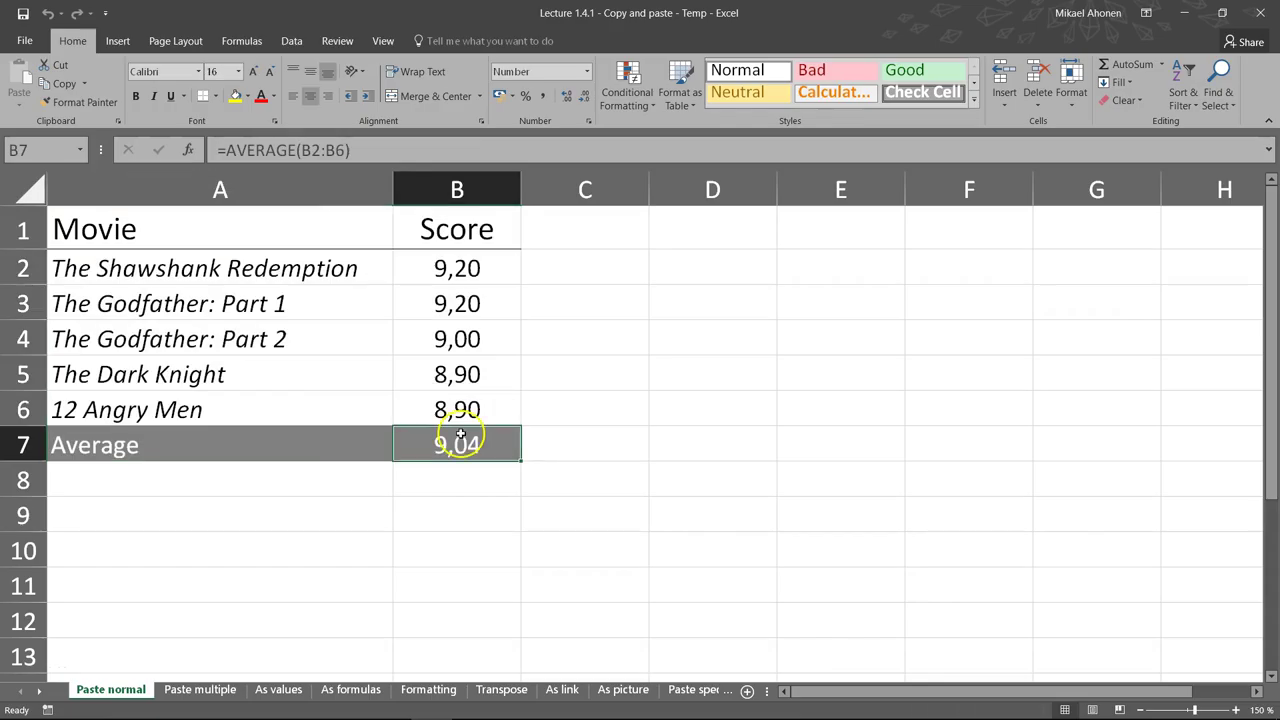
# Step: Copy the movie table A1:B7 into D1:E7 and clear the copy marquee
pyautogui.moveTo(334, 231); pyautogui.dragTo(457, 440)
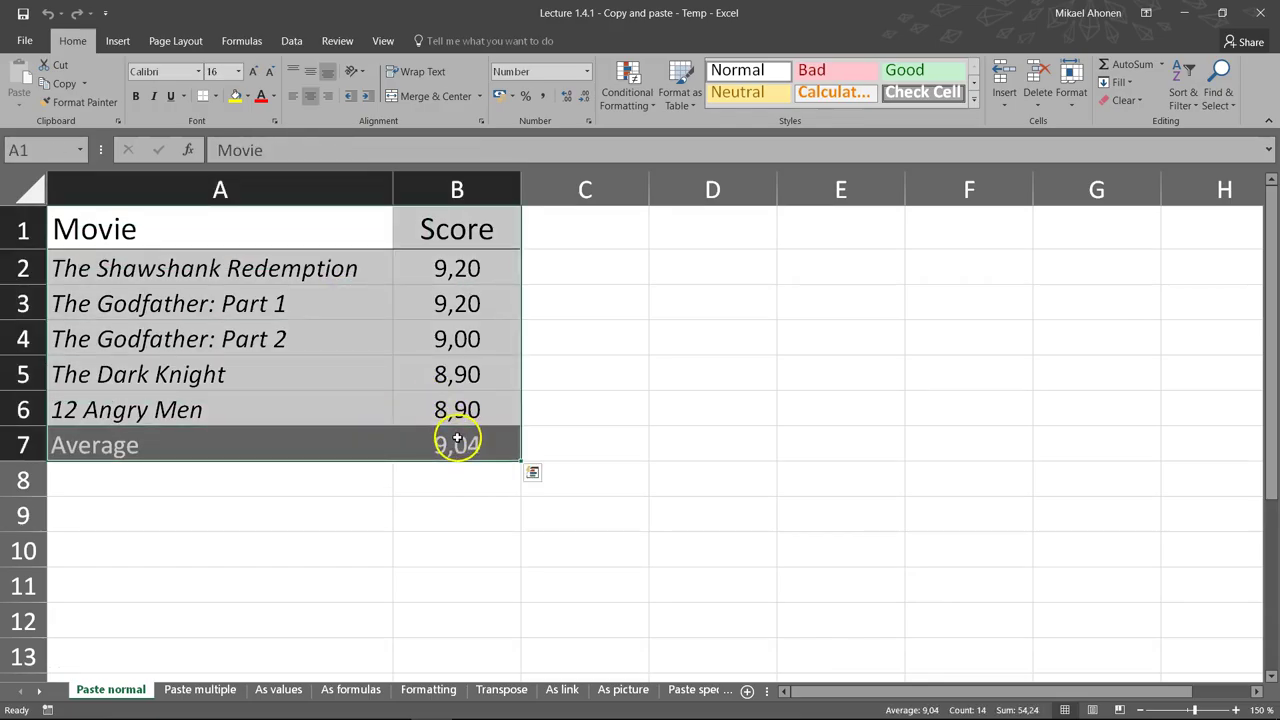
pyautogui.hotkey('ctrl', 'c')
pyautogui.click(716, 232)
pyautogui.hotkey('ctrl', 'v')
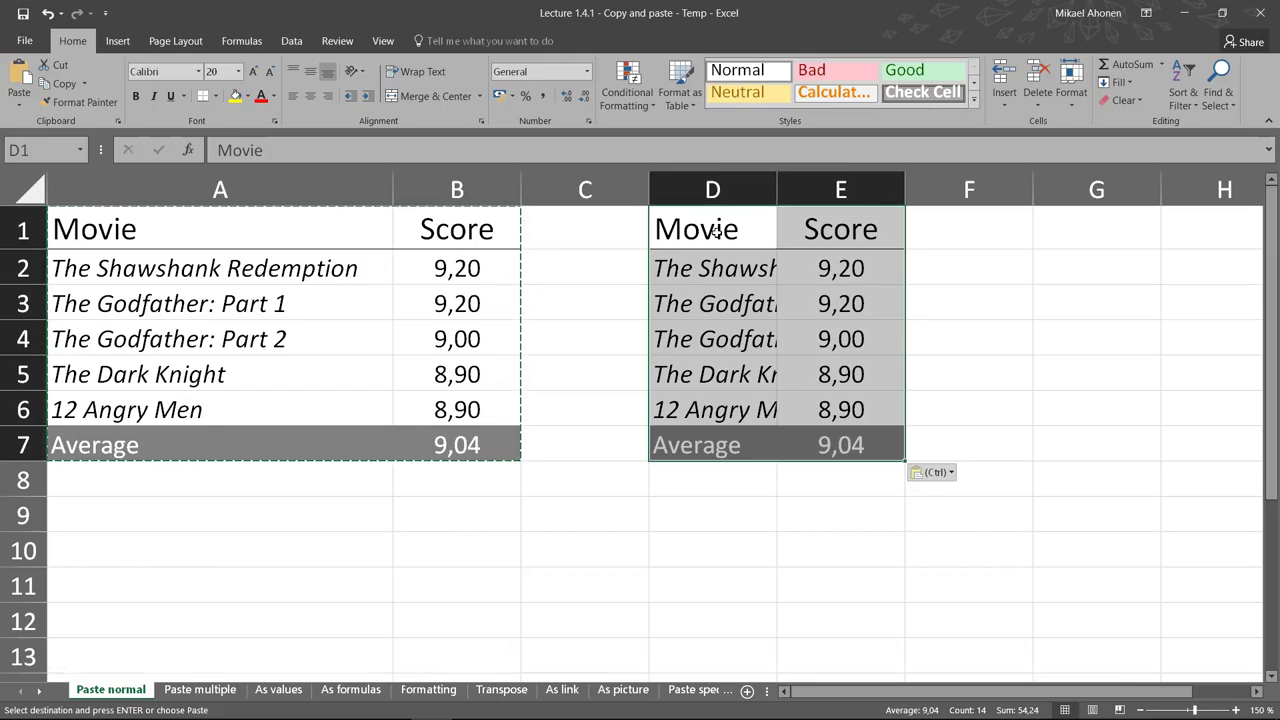
pyautogui.click(706, 230)
pyautogui.press('Escape')
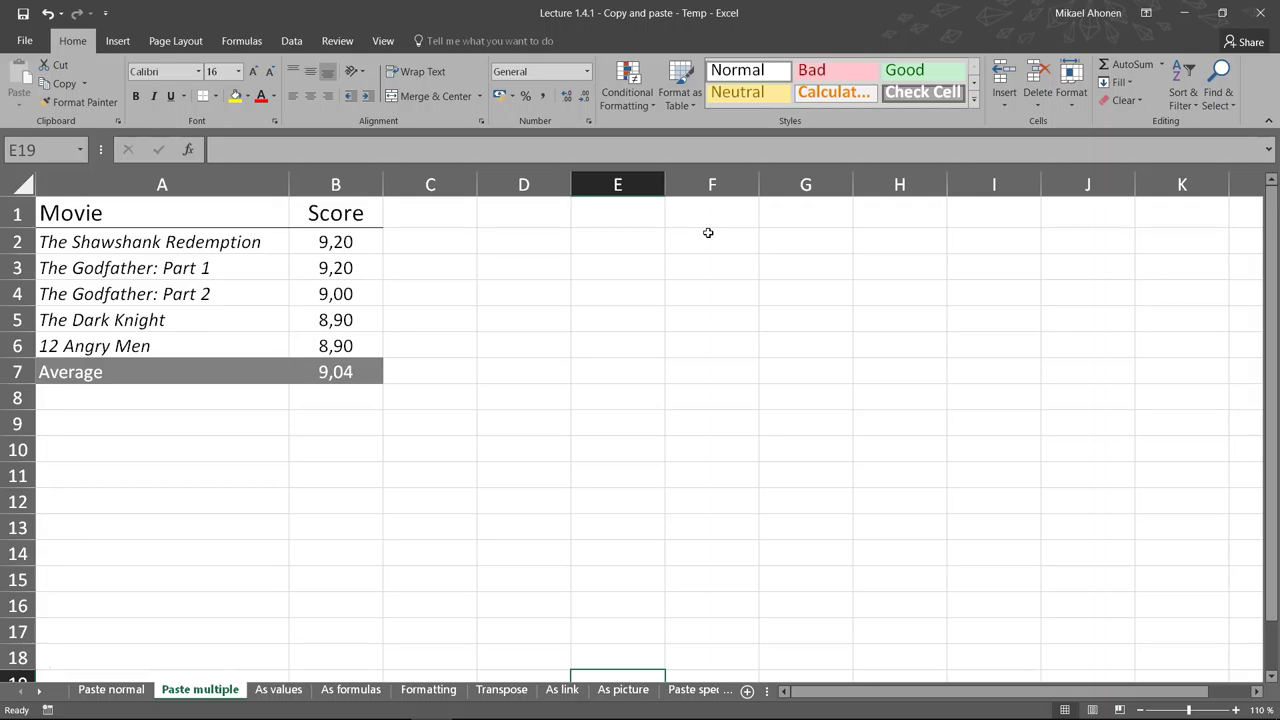
# Step: Copy the movie table A1:B7, paste it at D1, then undo that paste
pyautogui.moveTo(260, 215); pyautogui.dragTo(337, 371)
pyautogui.hotkey('ctrl', 'c')
pyautogui.moveTo(528, 220); pyautogui.dragTo(604, 265)
pyautogui.hotkey('ctrl', 'v')
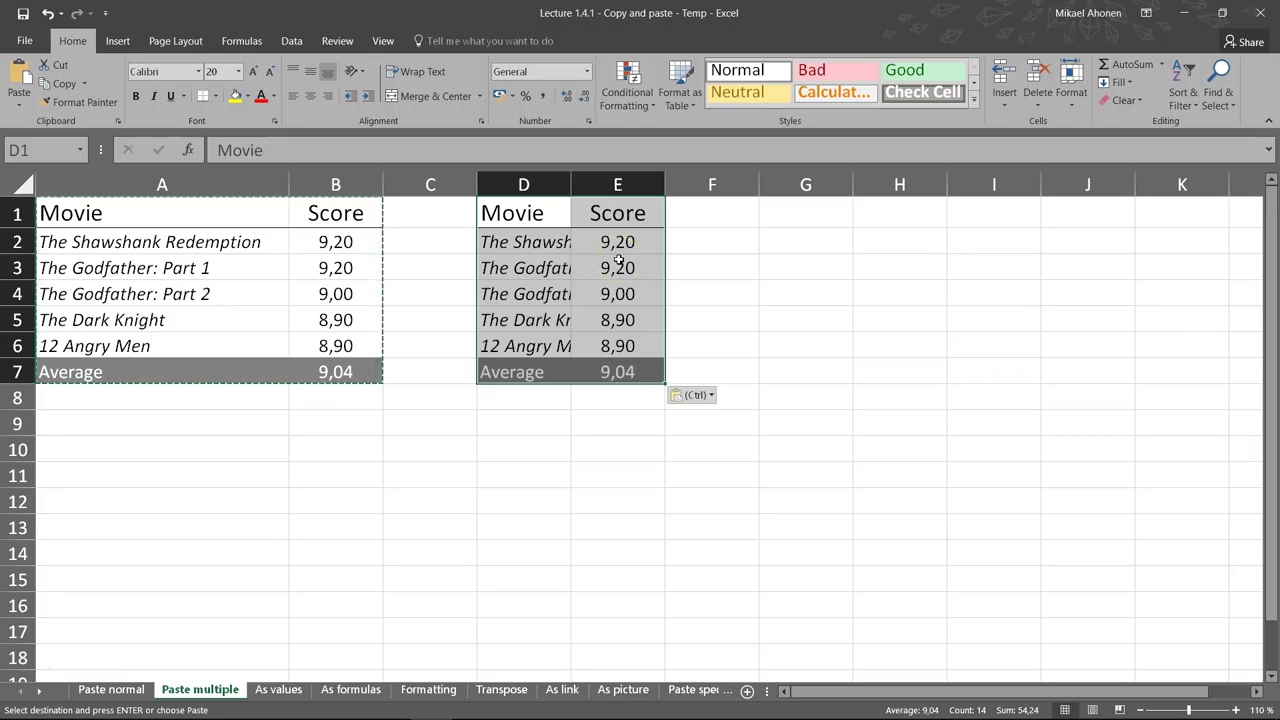
pyautogui.hotkey('ctrl', 'z')
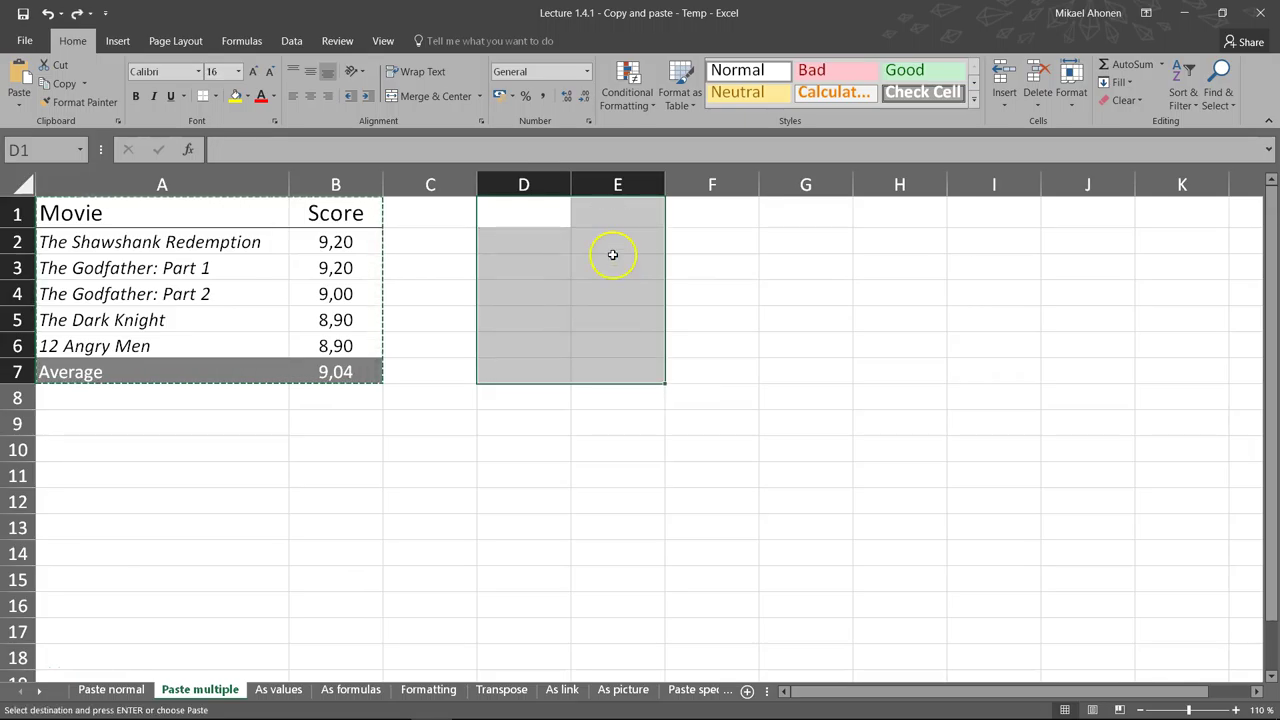
# Step: Paste repeated copies of the movie table across D1:I14
pyautogui.click(551, 211)
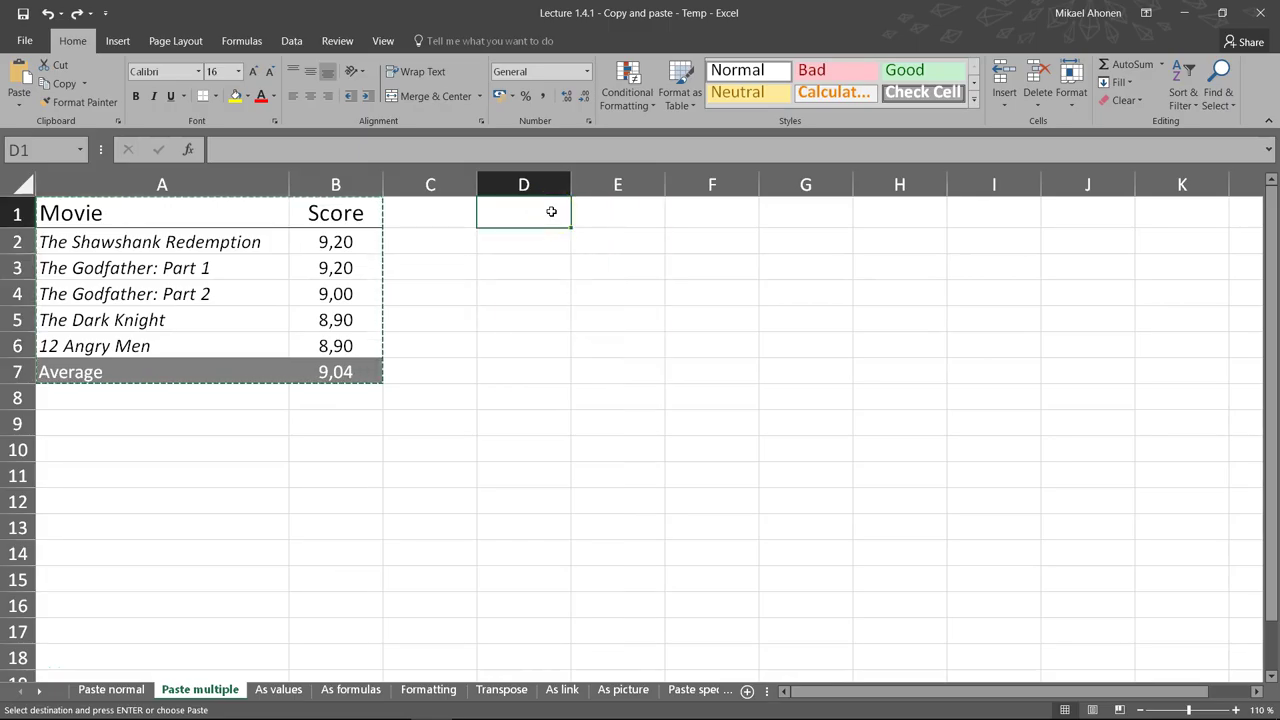
pyautogui.moveTo(551, 211); pyautogui.dragTo(974, 540)
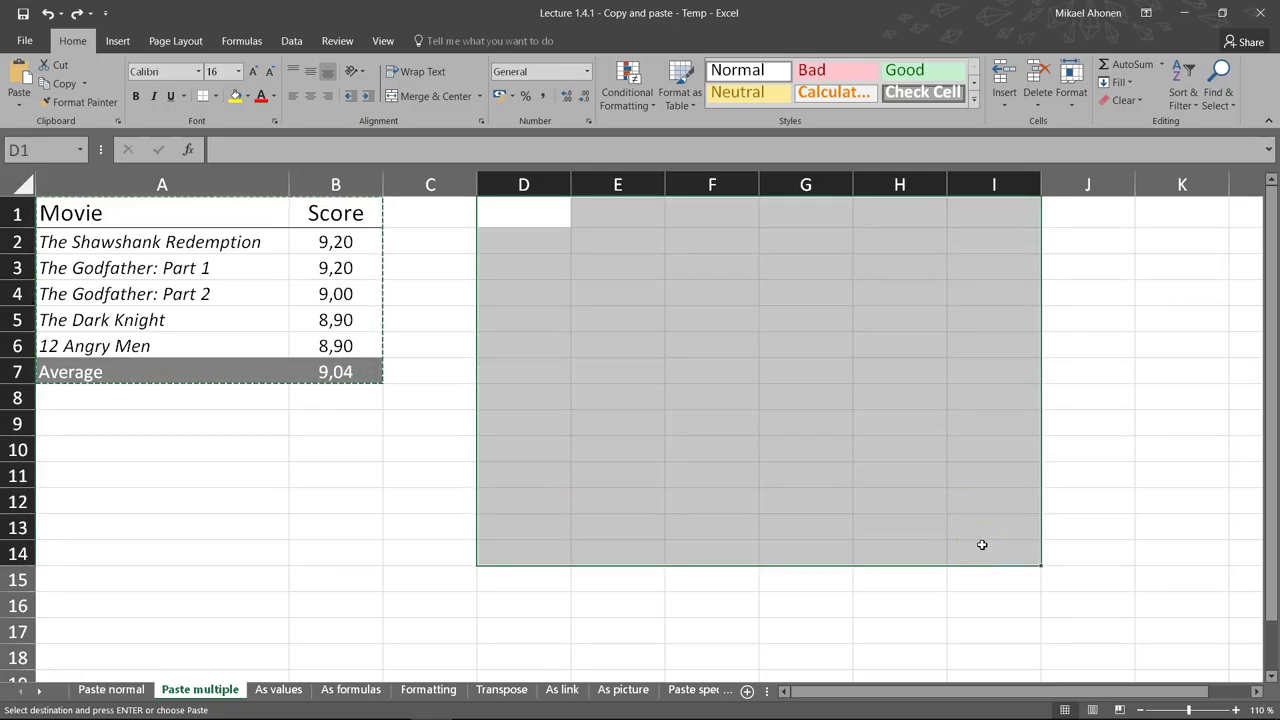
pyautogui.hotkey('ctrl', 'v')
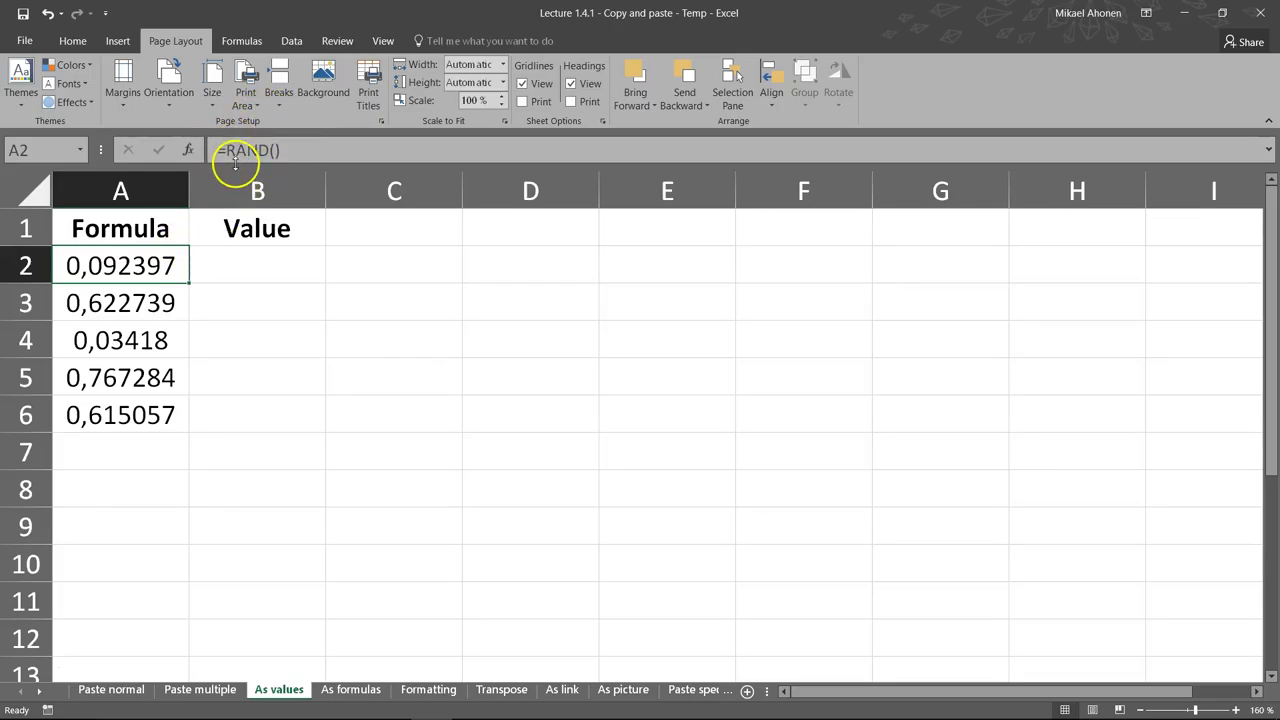
pyautogui.click(149, 490)
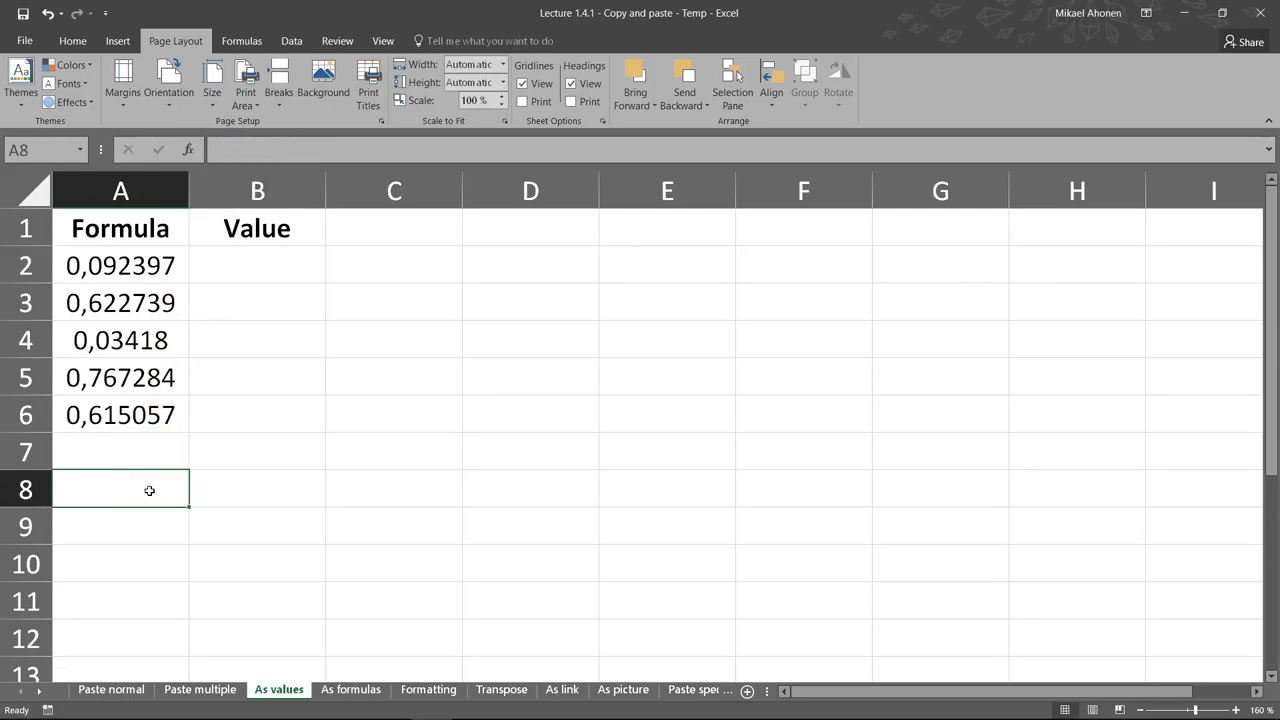
pyautogui.write('asd')
pyautogui.press('Return')
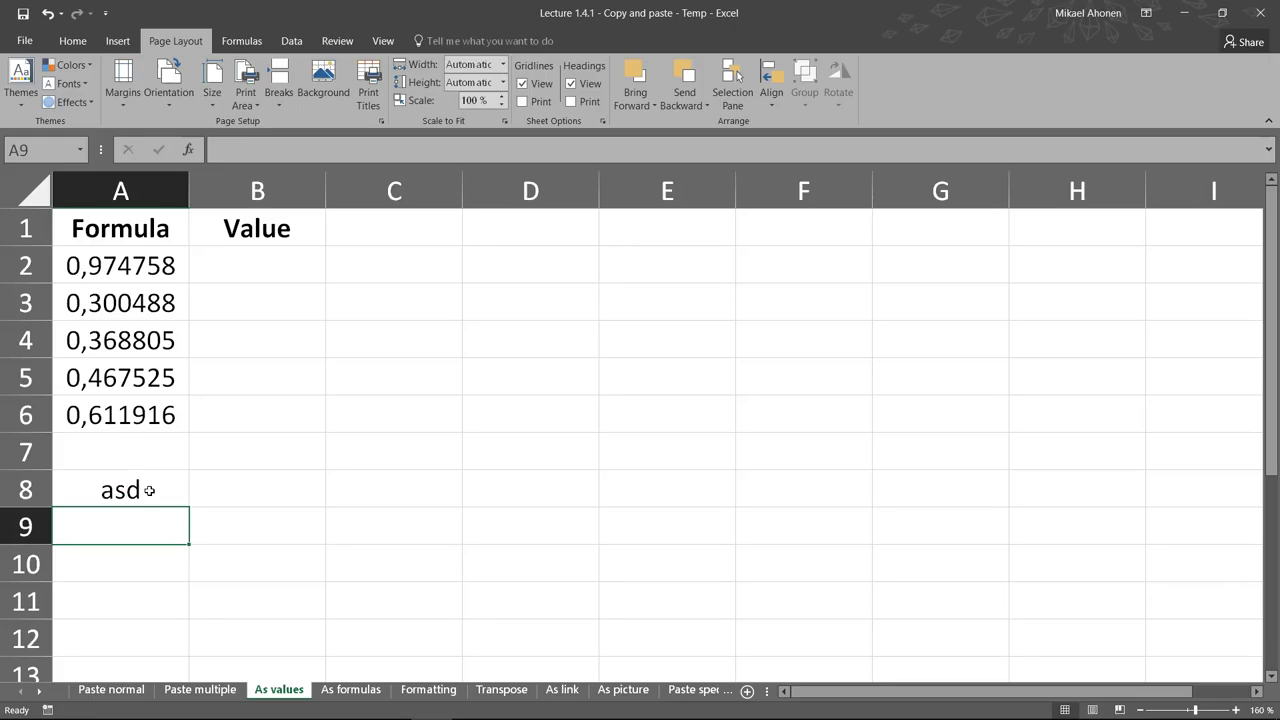
pyautogui.click(149, 490)
pyautogui.press('Delete')
pyautogui.press('Down')
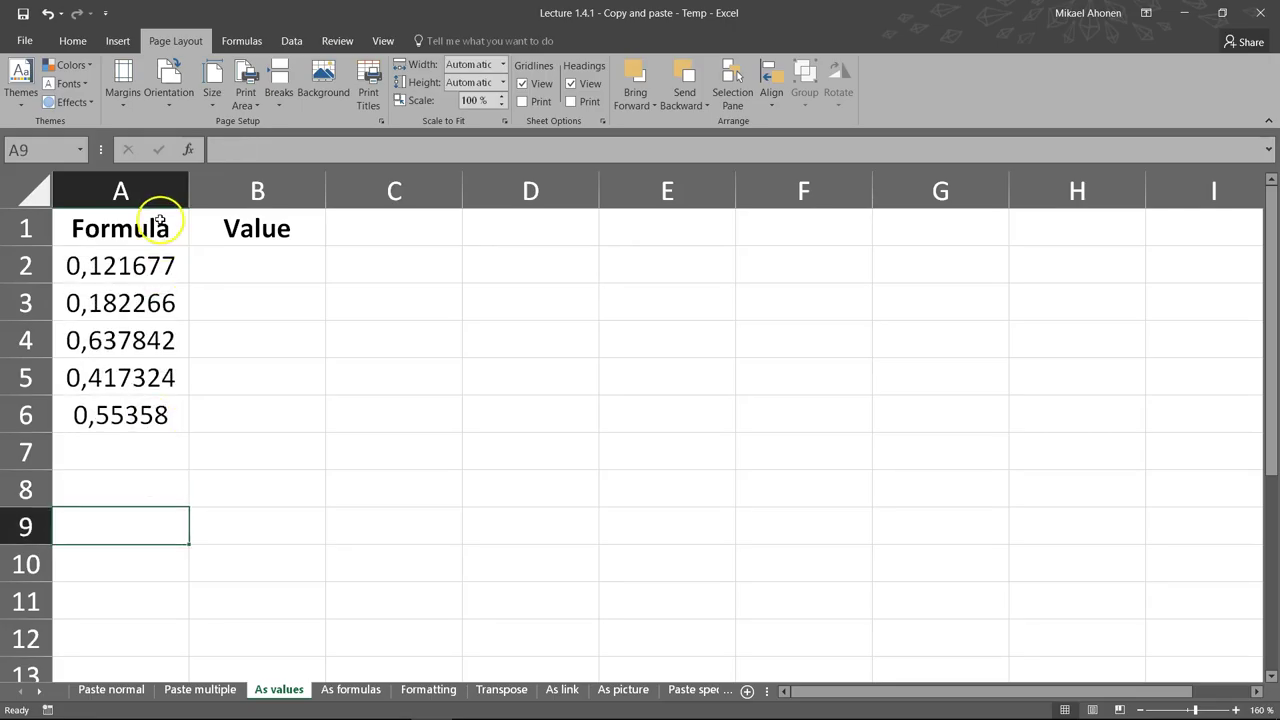
pyautogui.click(171, 263)
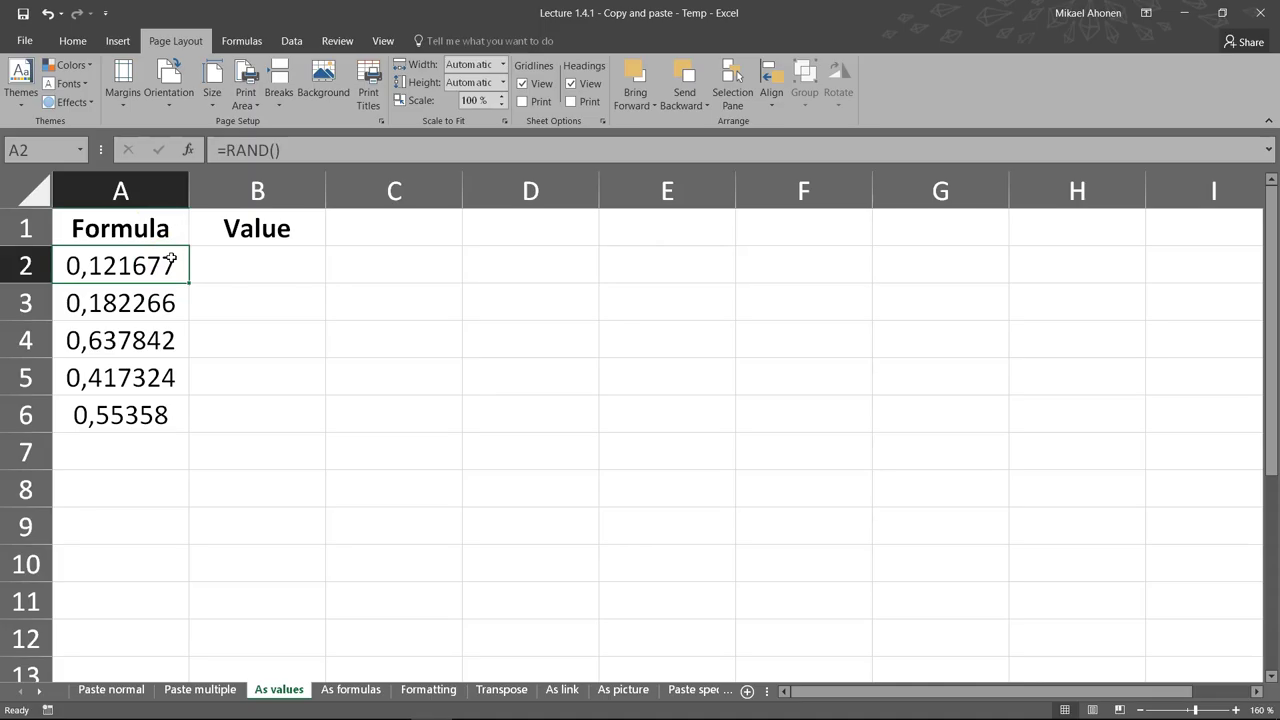
# Step: Paste the random numbers from A2:A6 into B2:B6 as fixed values only
pyautogui.moveTo(171, 263); pyautogui.dragTo(149, 414)
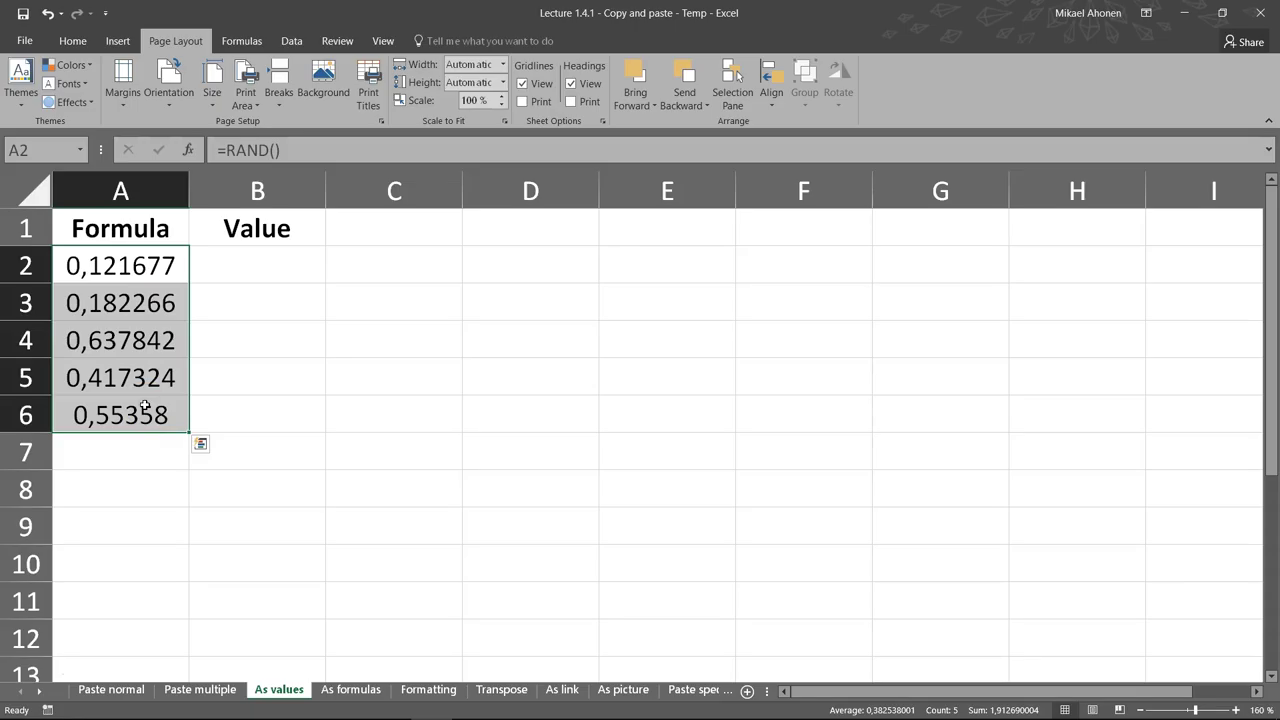
pyautogui.hotkey('ctrl', 'c')
pyautogui.click(268, 264)
pyautogui.rightClick(268, 264)
pyautogui.click(327, 337)
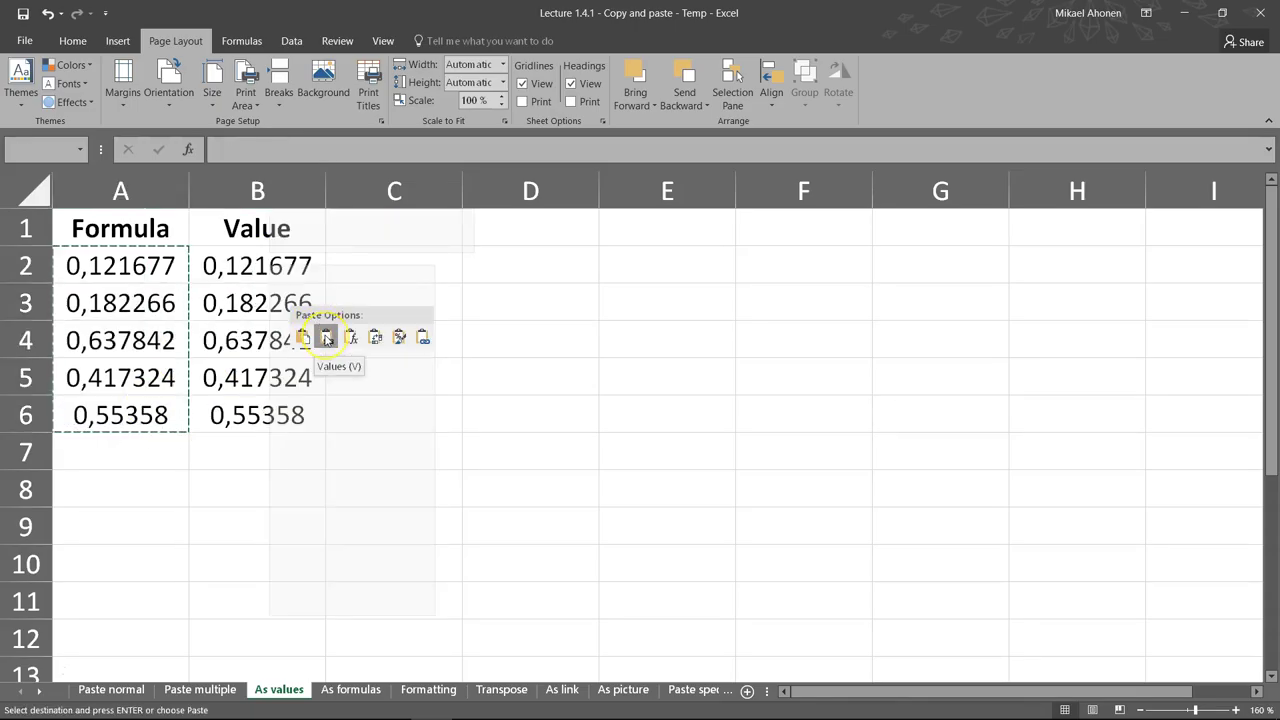
pyautogui.click(327, 337)
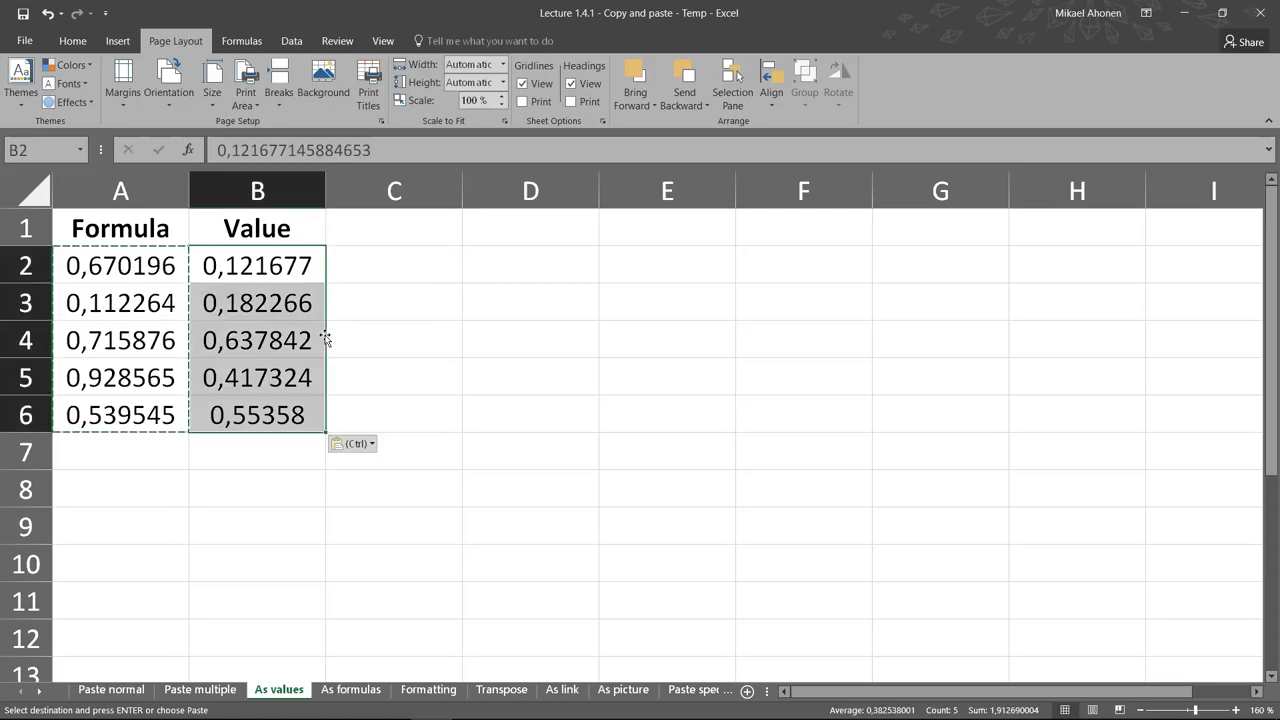
pyautogui.click(303, 264)
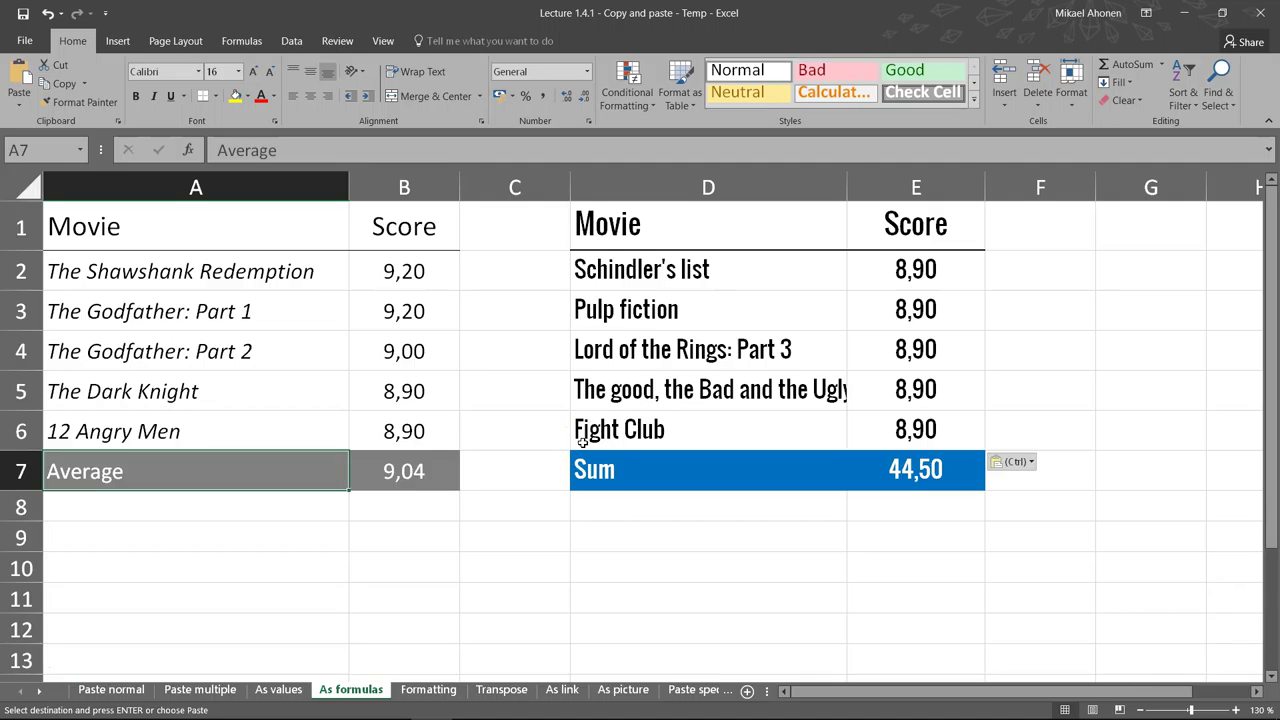
# Step: Paste only the formulas of A1:B7 into D1:E7, keeping that table's existing styling
pyautogui.moveTo(343, 240); pyautogui.dragTo(402, 461)
pyautogui.hotkey('ctrl', 'c')
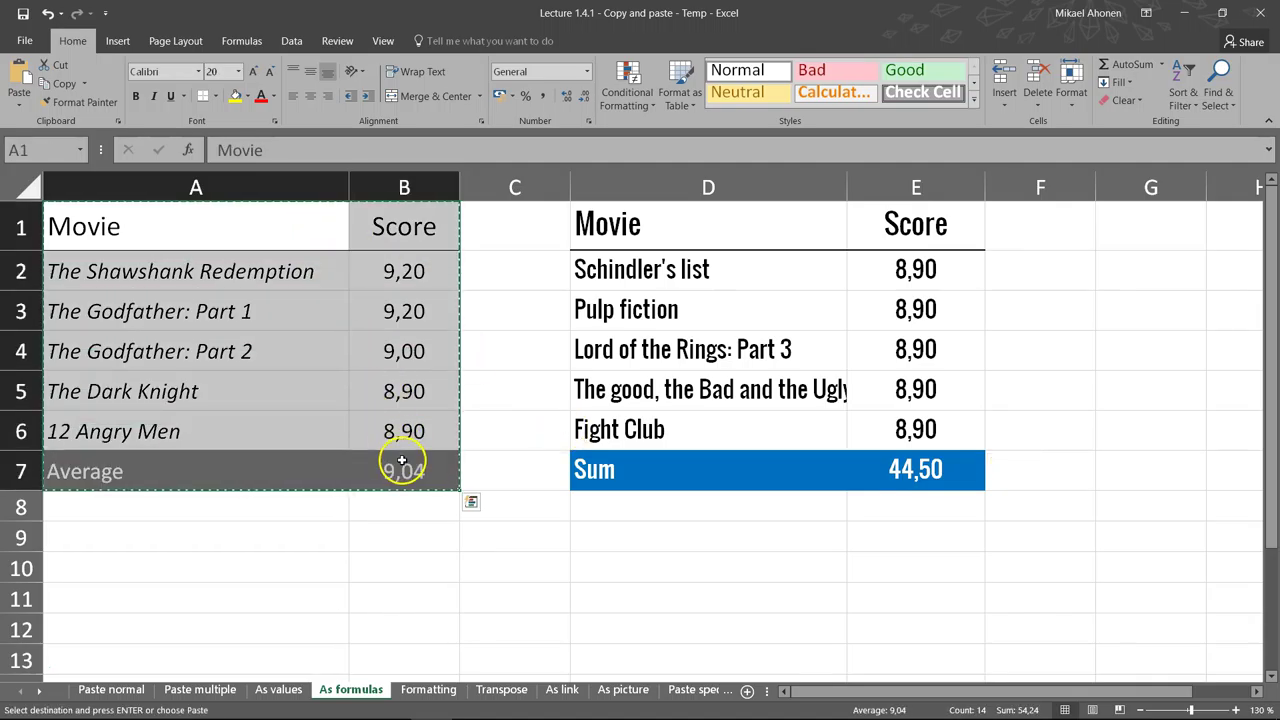
pyautogui.click(640, 232)
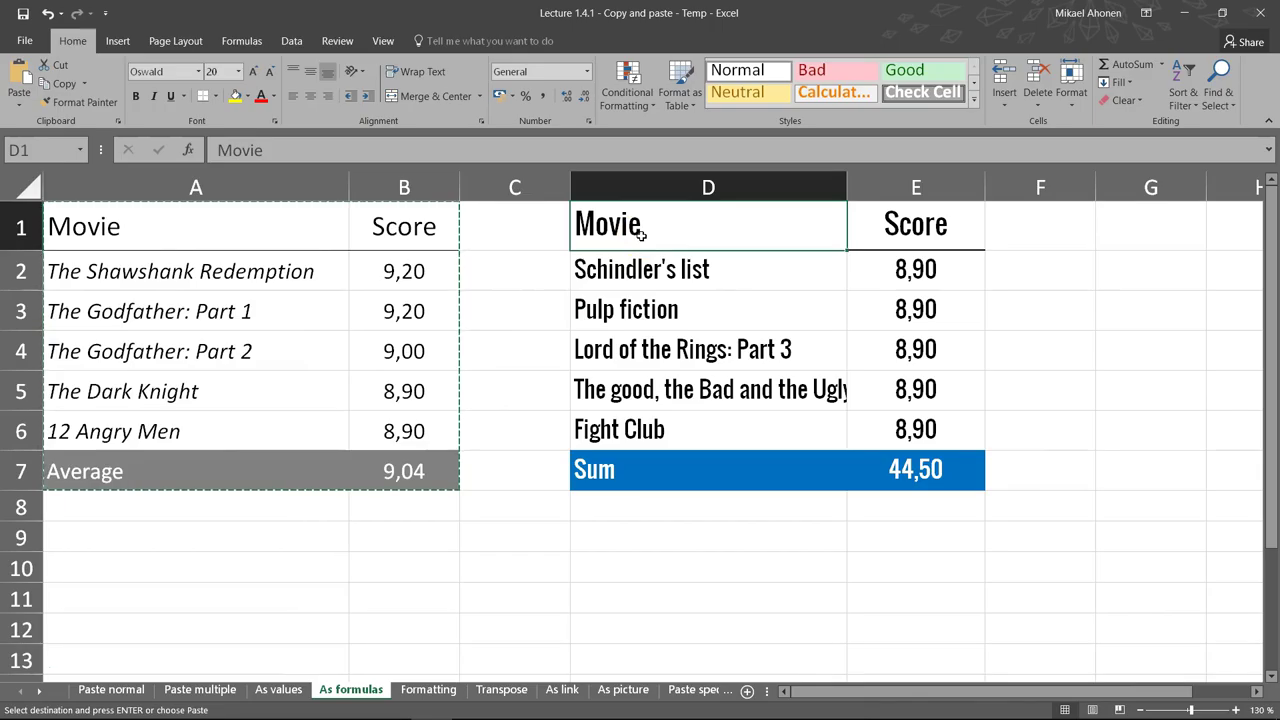
pyautogui.rightClick(642, 232)
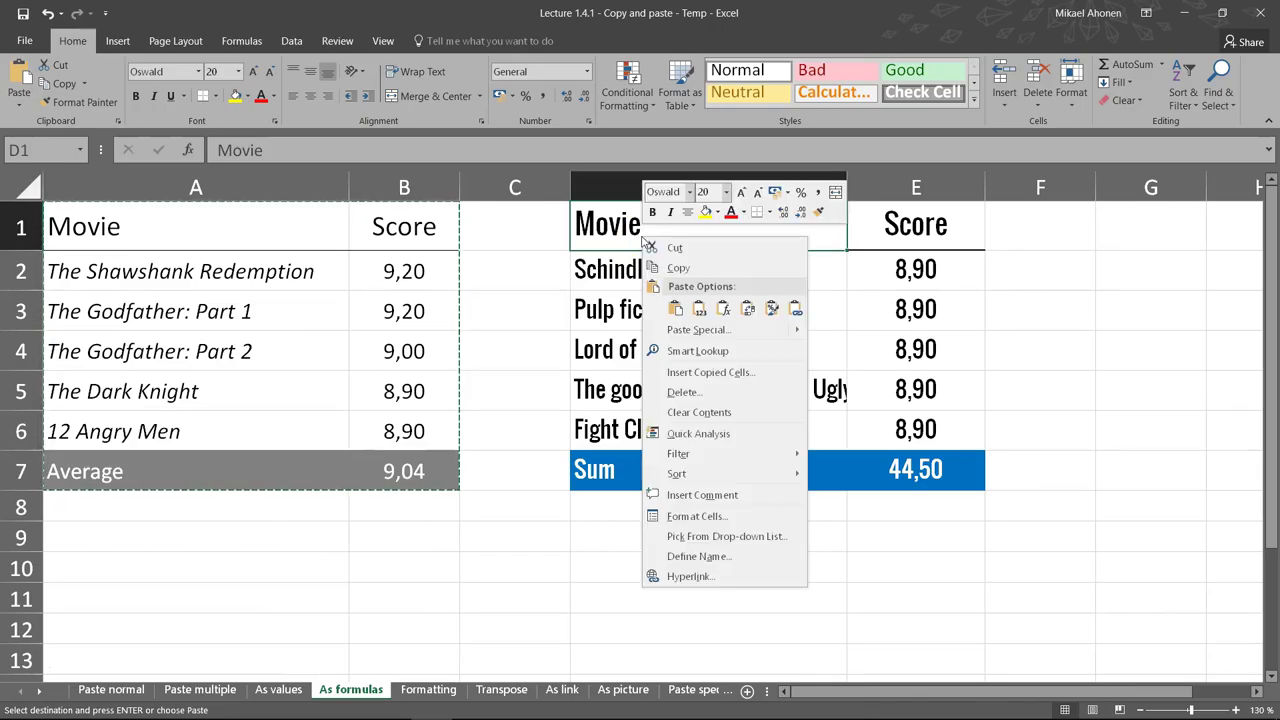
pyautogui.click(723, 308)
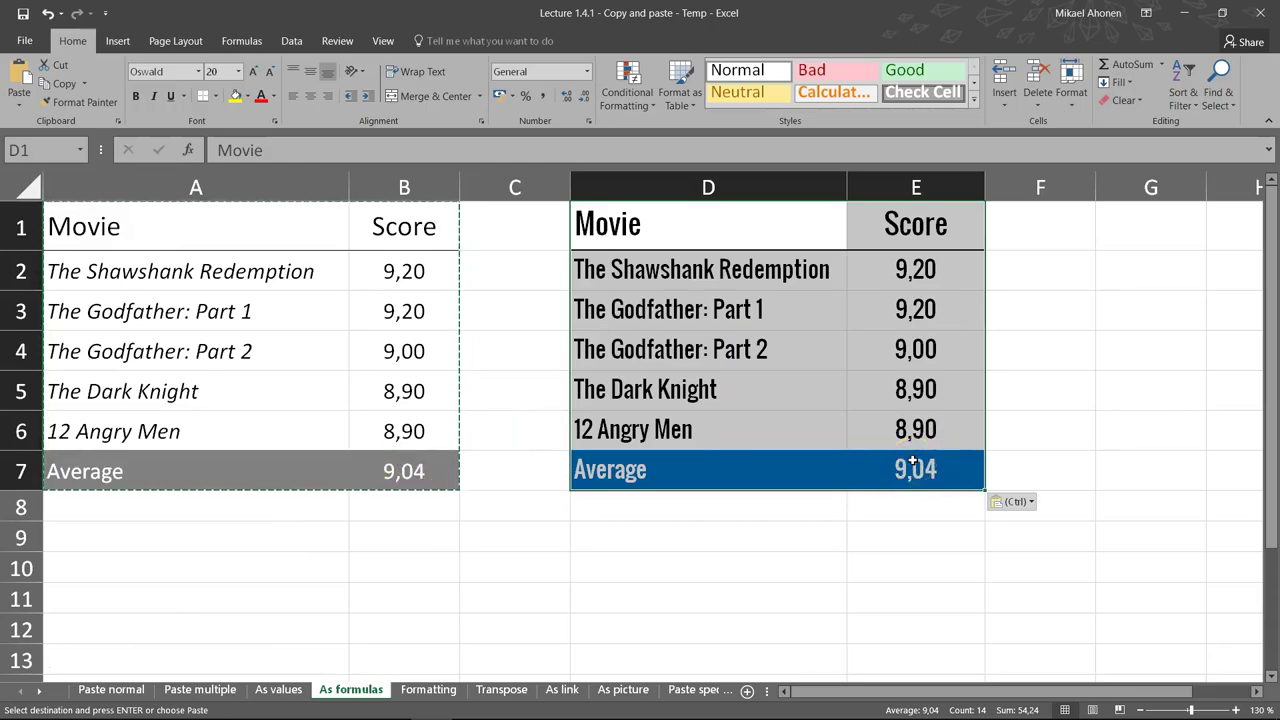
pyautogui.hotkey('ctrl', 'pagedown')
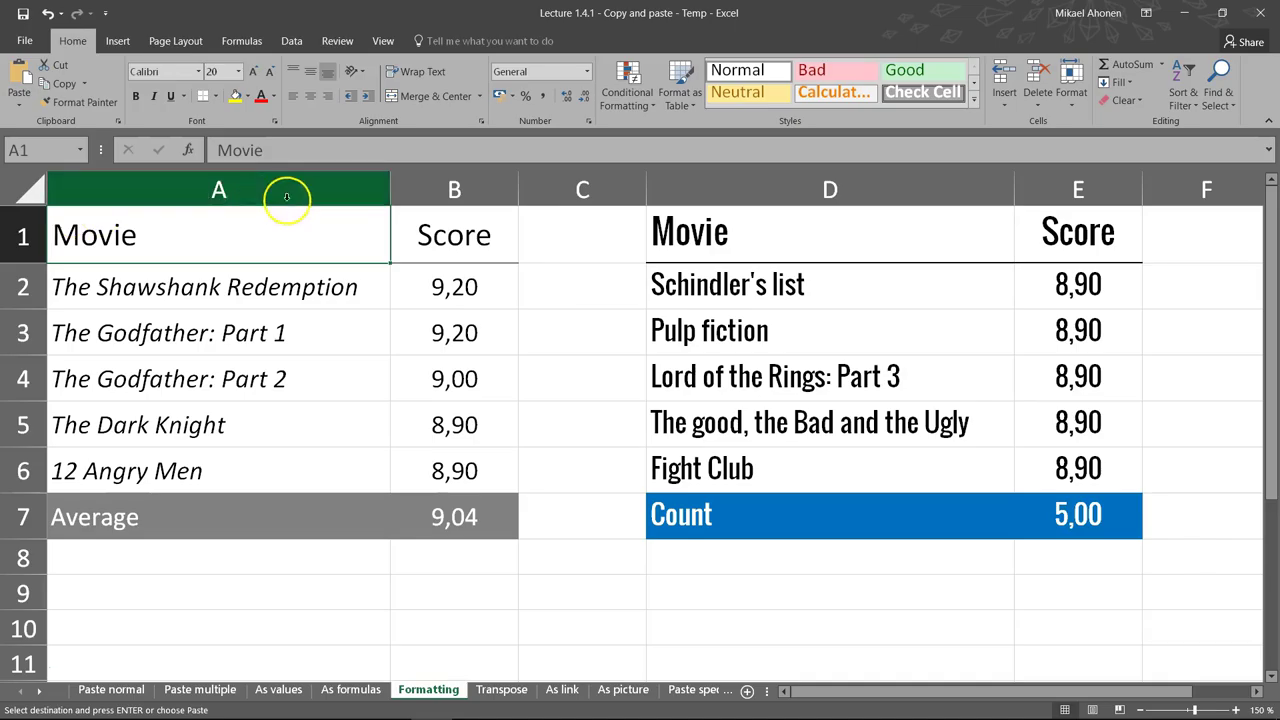
# Step: Apply the D1:E7 table's formatting to the first movie table at A1:B7
pyautogui.moveTo(675, 222); pyautogui.dragTo(1058, 514)
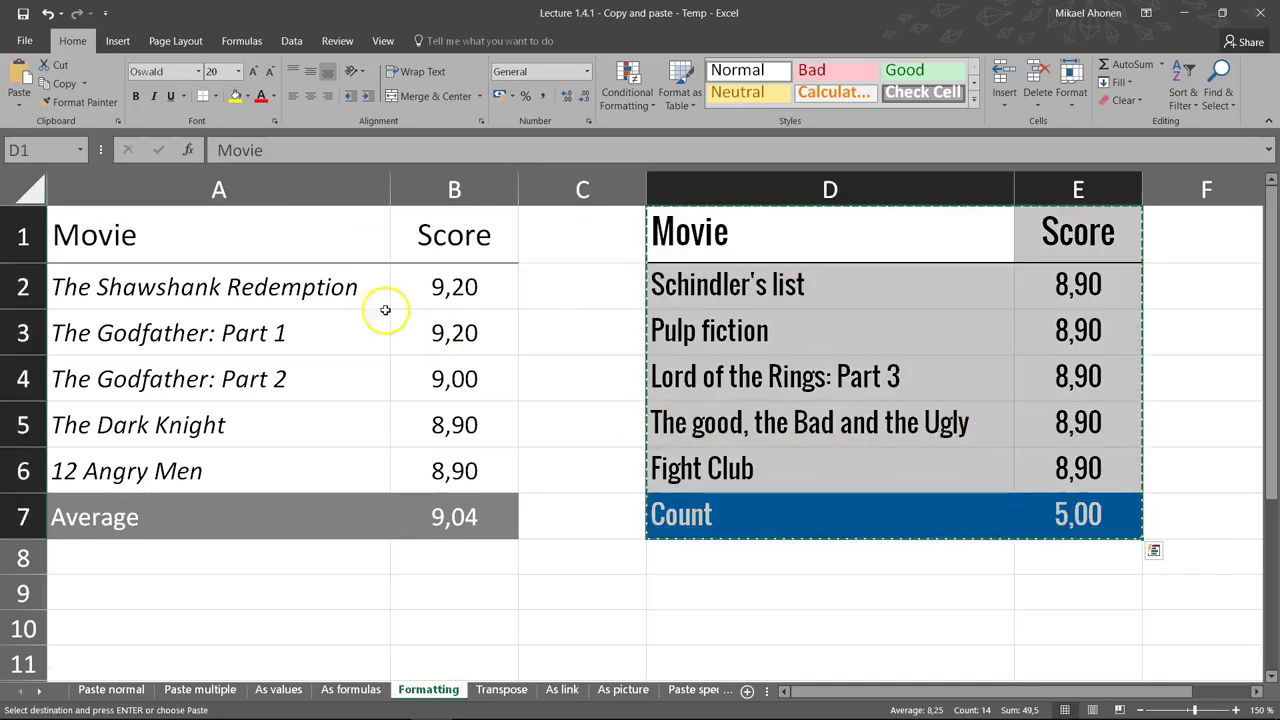
pyautogui.click(296, 242)
pyautogui.rightClick(296, 242)
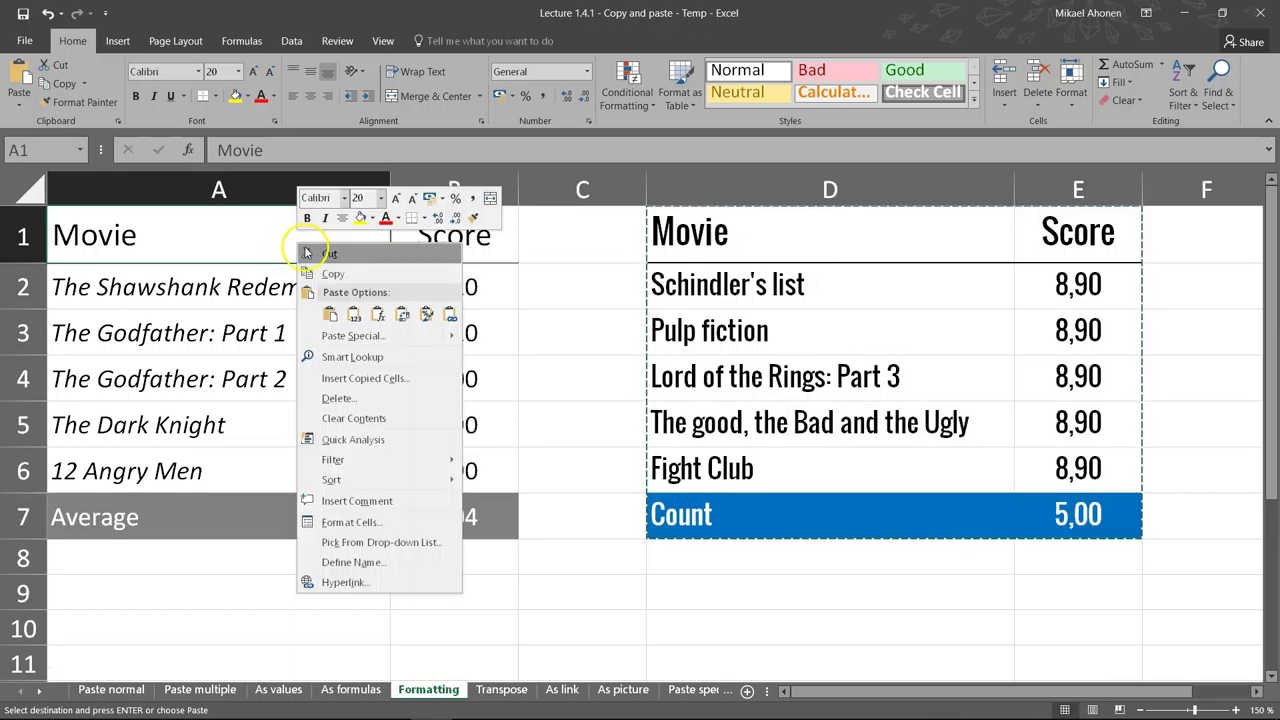
pyautogui.click(427, 314)
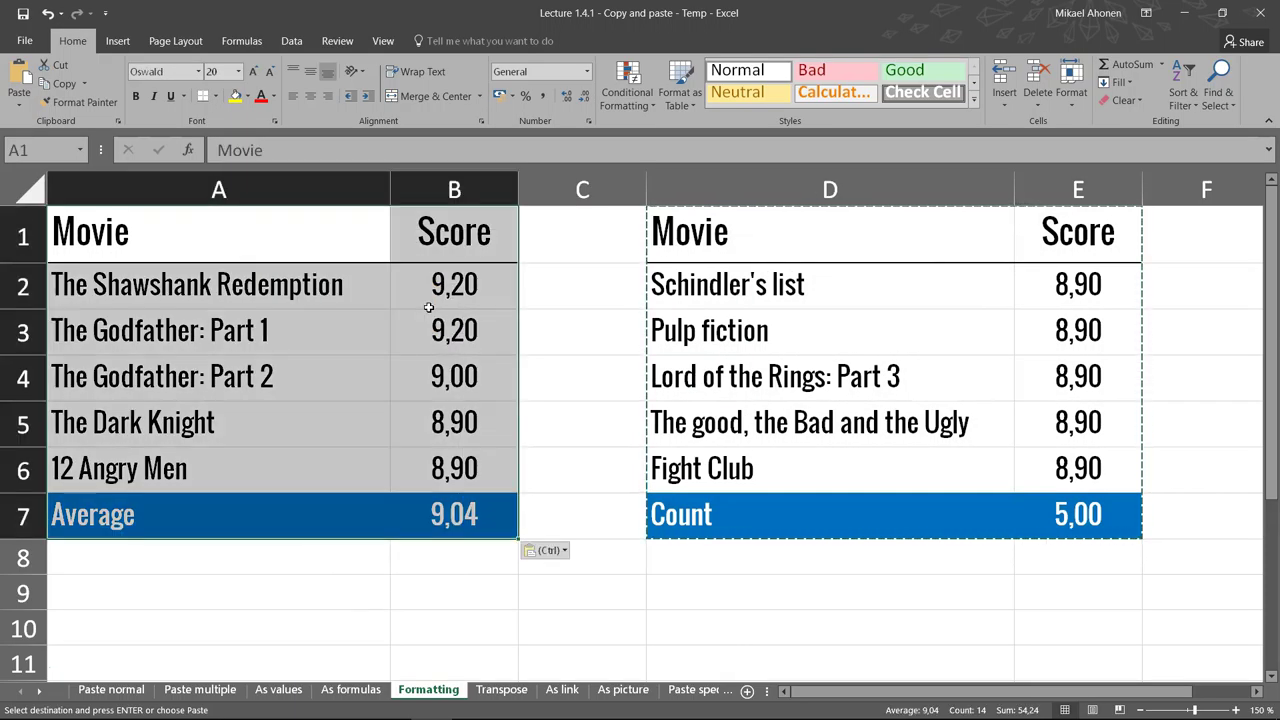
pyautogui.click(536, 342)
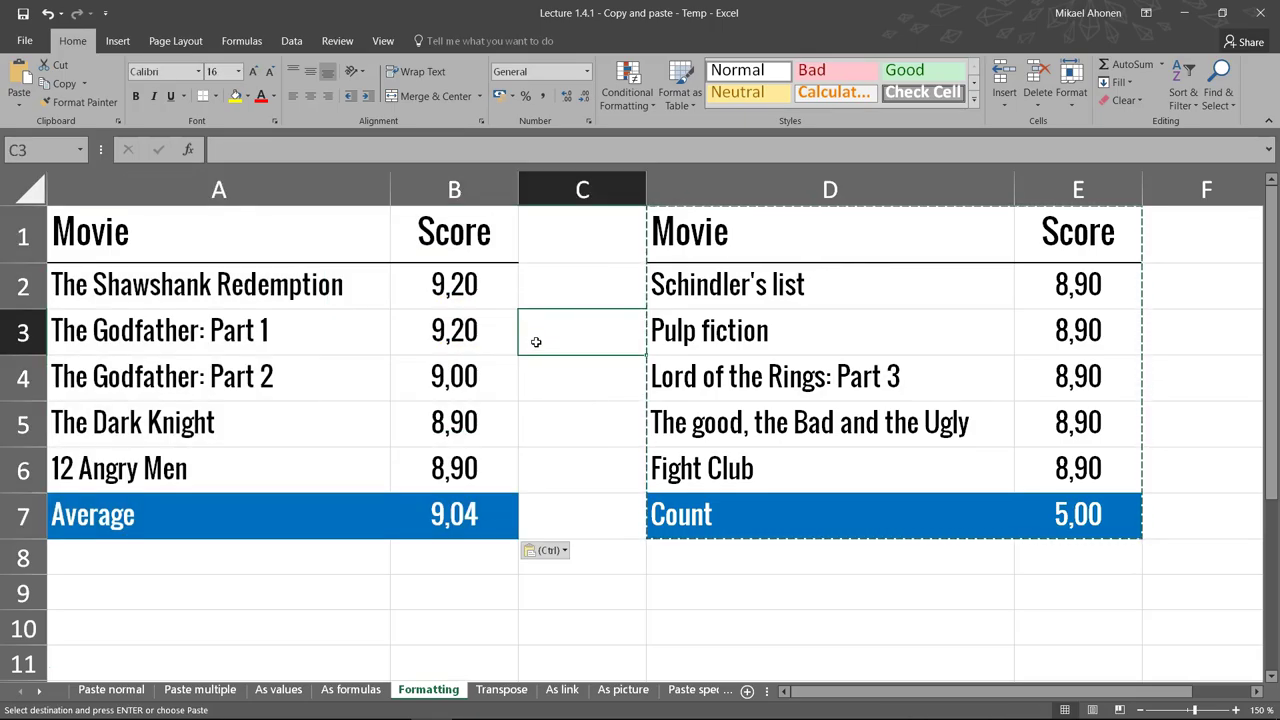
pyautogui.click(46, 206)
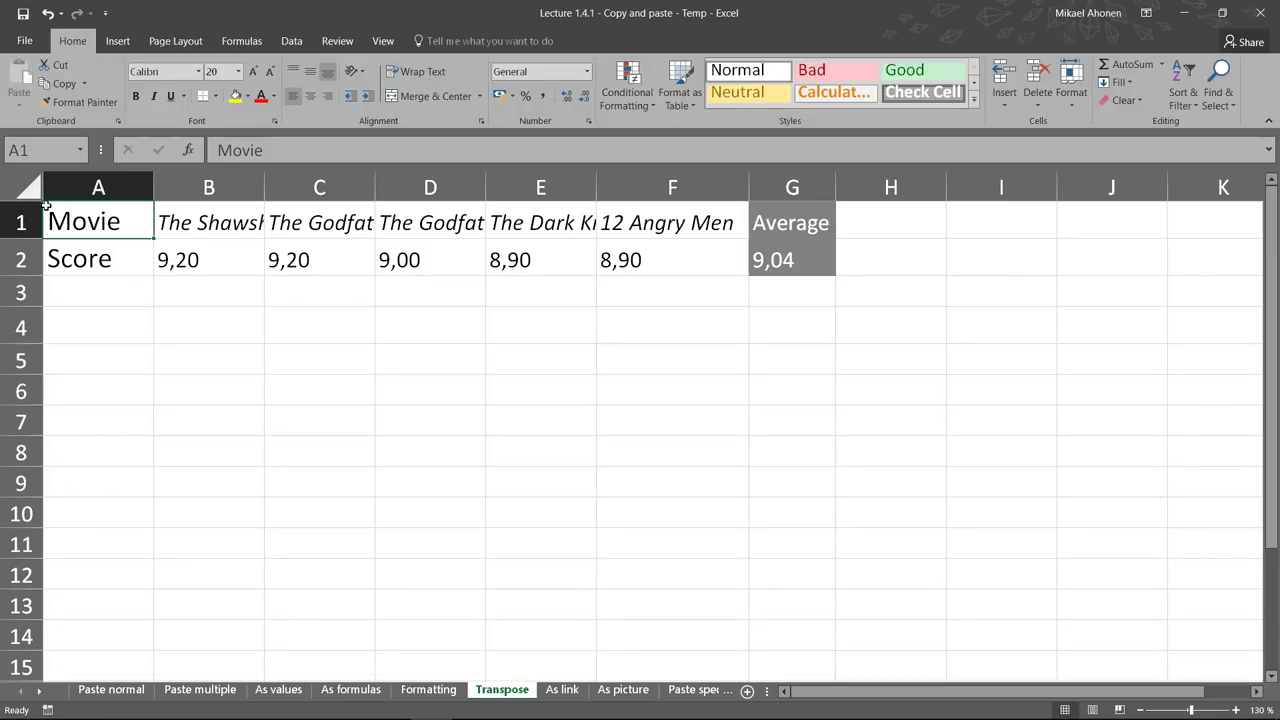
# Step: Transpose the Movie/Score rows A1:G2 into a vertical list starting at A4
pyautogui.moveTo(57, 217); pyautogui.dragTo(817, 240)
pyautogui.hotkey('ctrl', 'c')
pyautogui.click(88, 327)
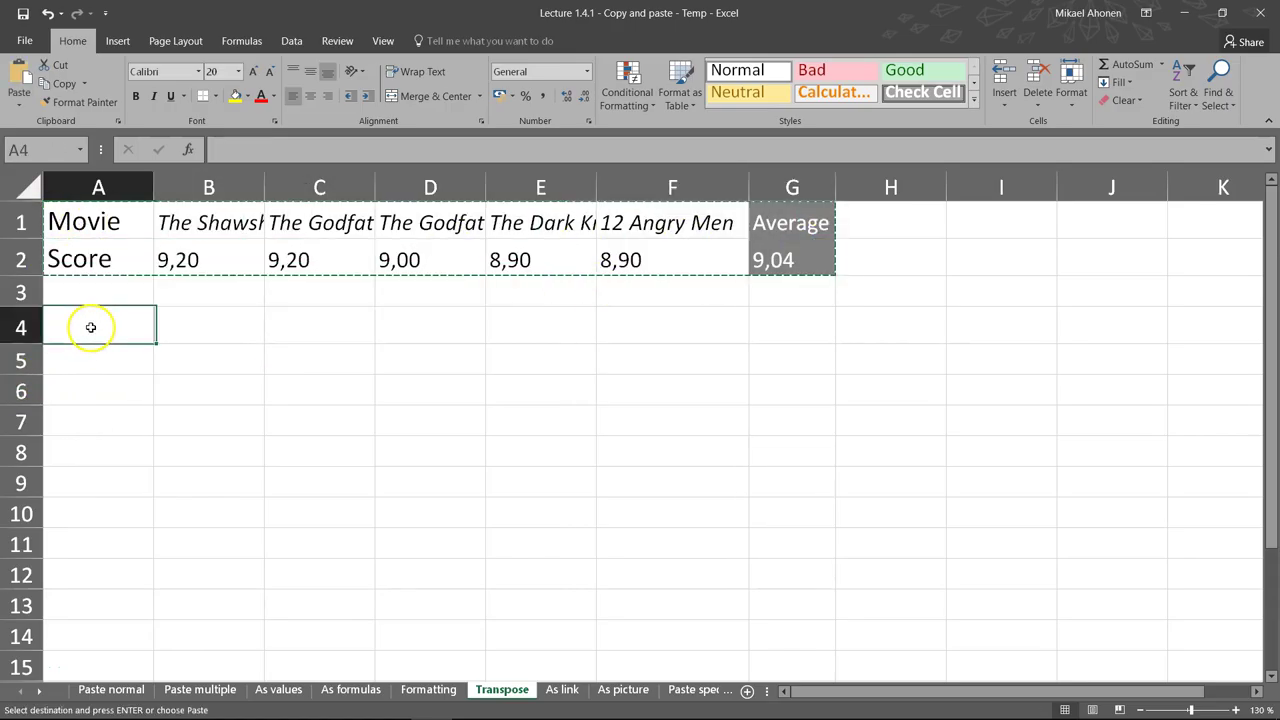
pyautogui.rightClick(92, 328)
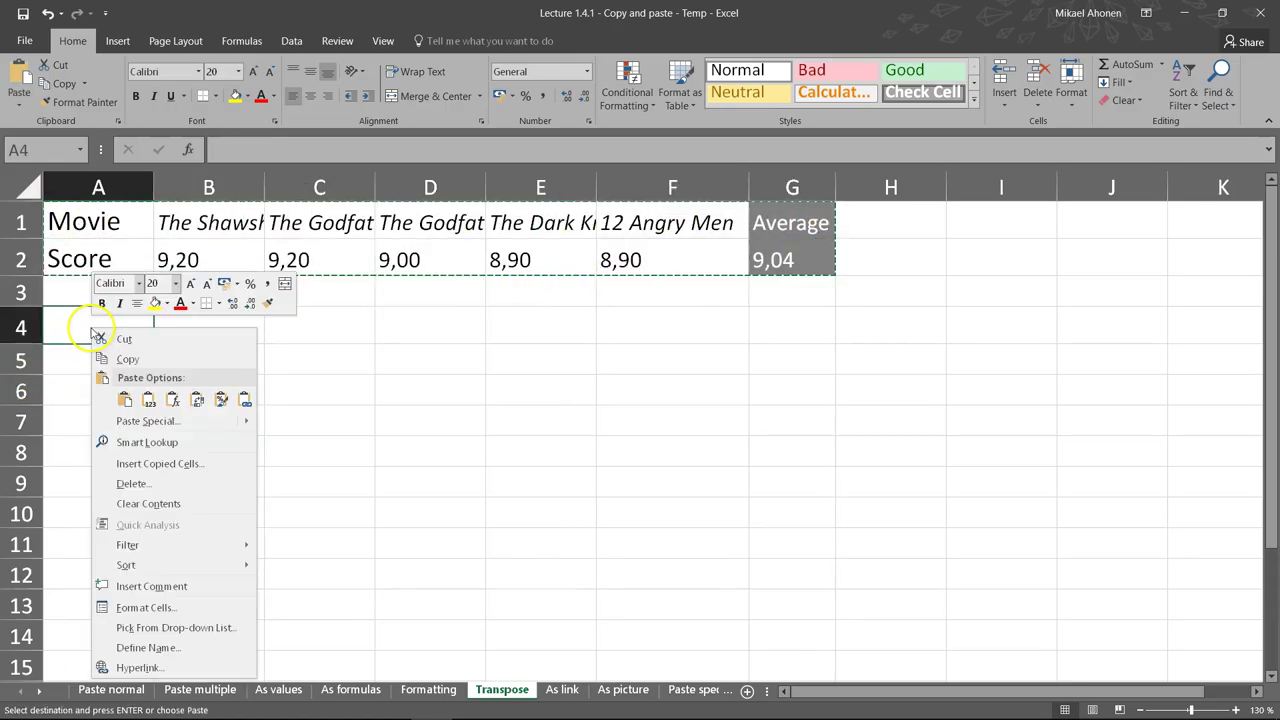
pyautogui.click(196, 399)
pyautogui.hotkey('ctrl', 'pagedown')
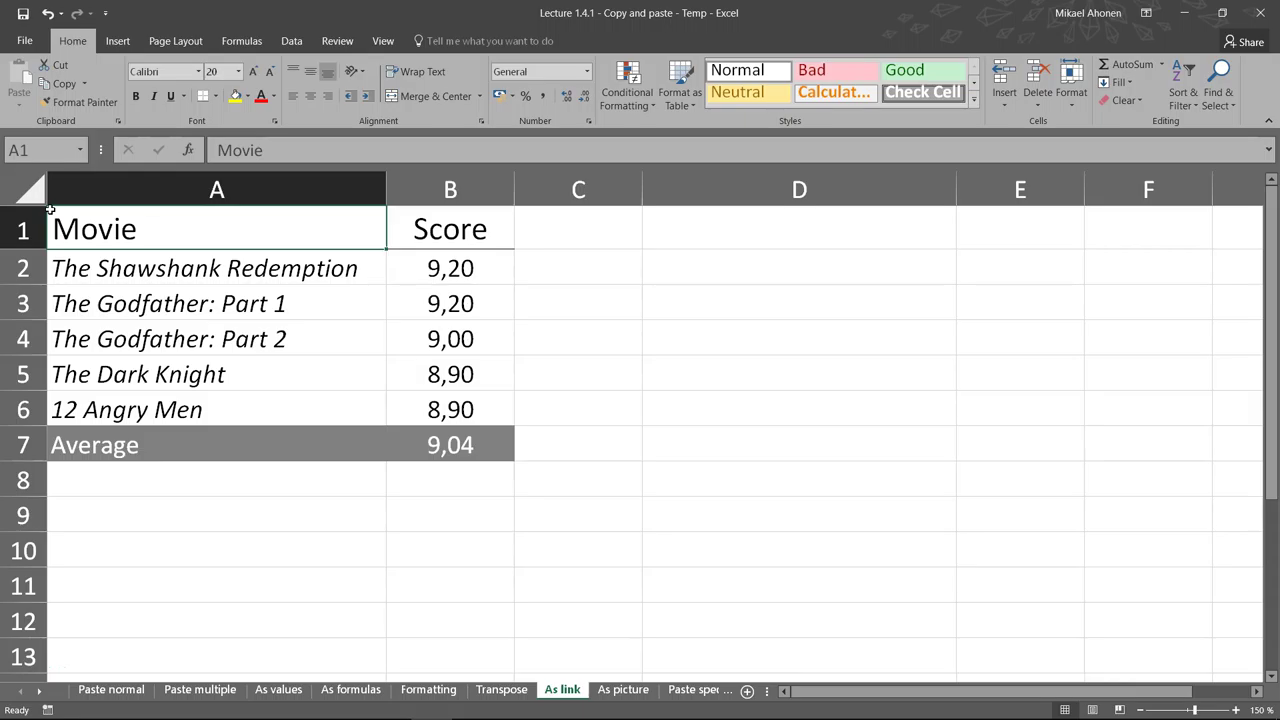
# Step: Paste A1:B7 as links into D1:E7 and verify the formulas in E2 and E3
pyautogui.moveTo(58, 213); pyautogui.dragTo(460, 432)
pyautogui.hotkey('ctrl', 'c')
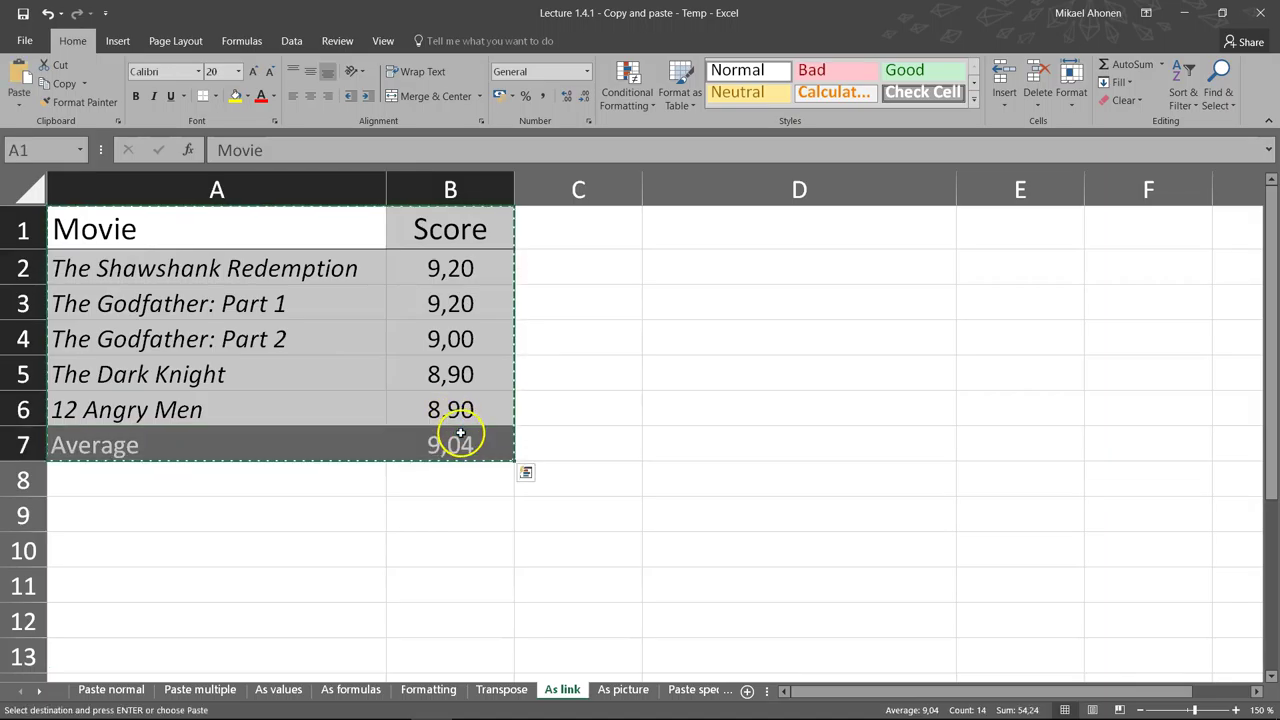
pyautogui.rightClick(716, 245)
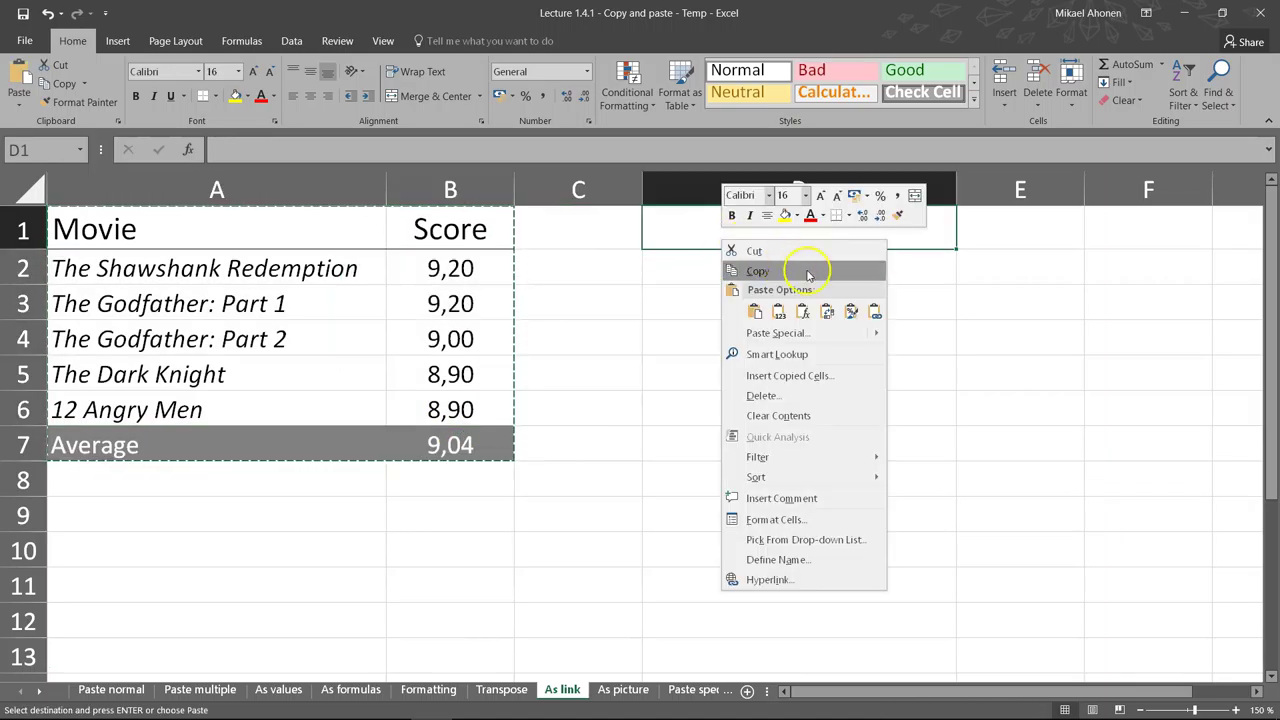
pyautogui.click(875, 311)
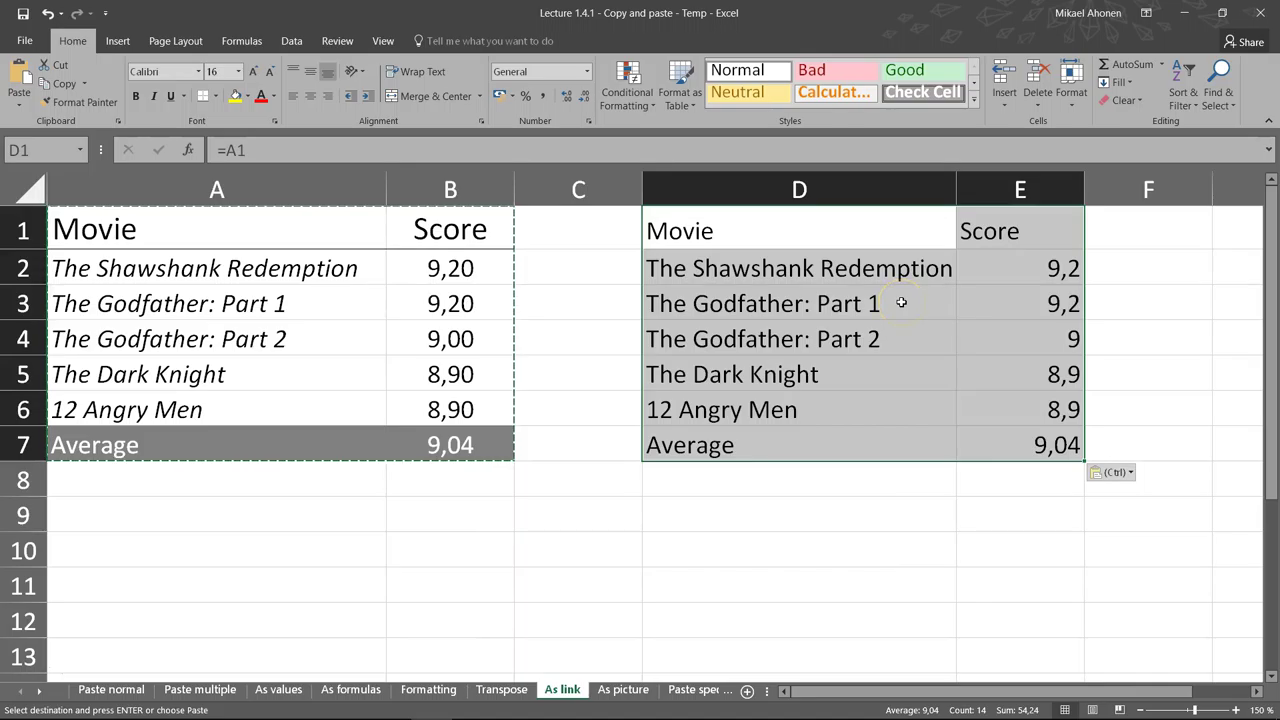
pyautogui.click(997, 267)
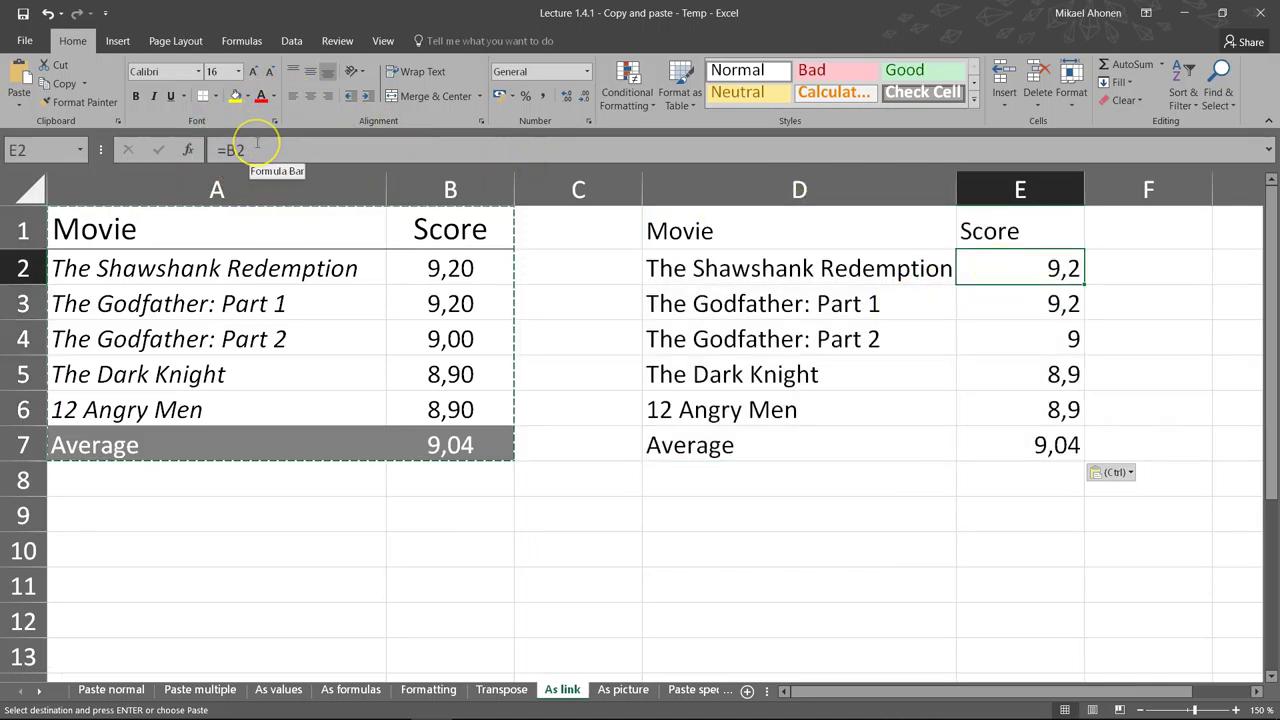
pyautogui.press('Down')
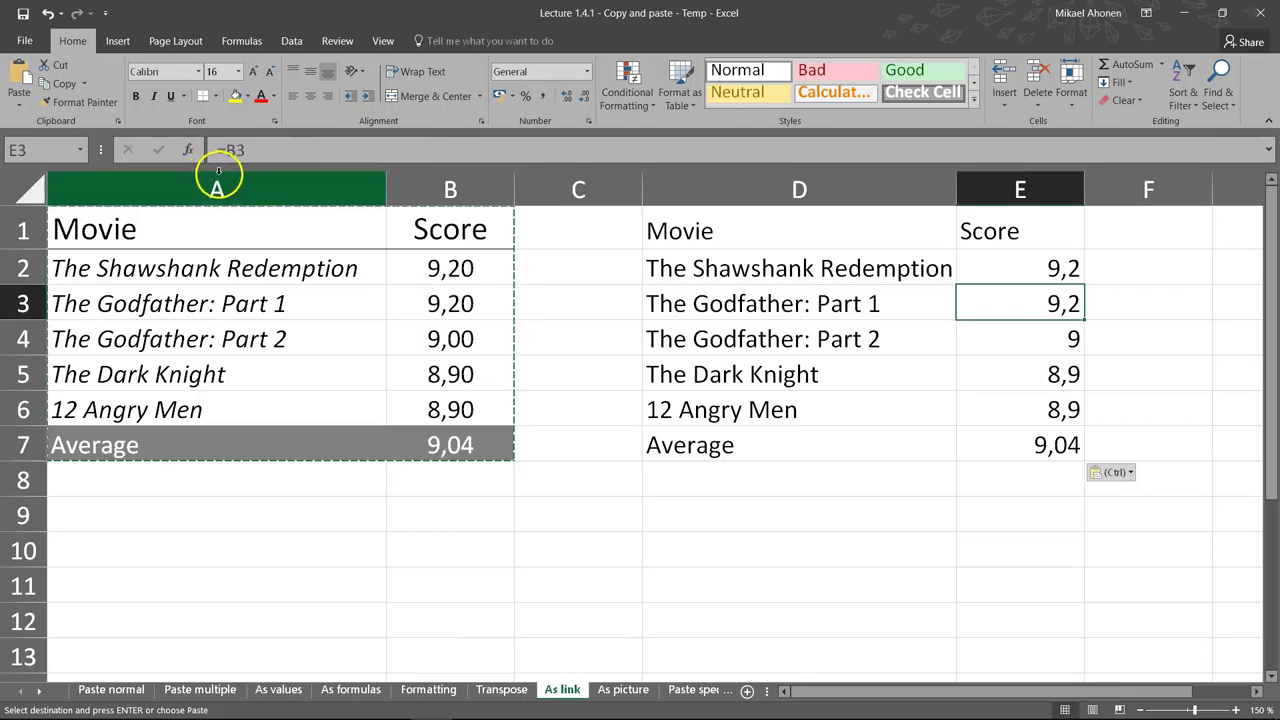
pyautogui.hotkey('ctrl', 'pagedown')
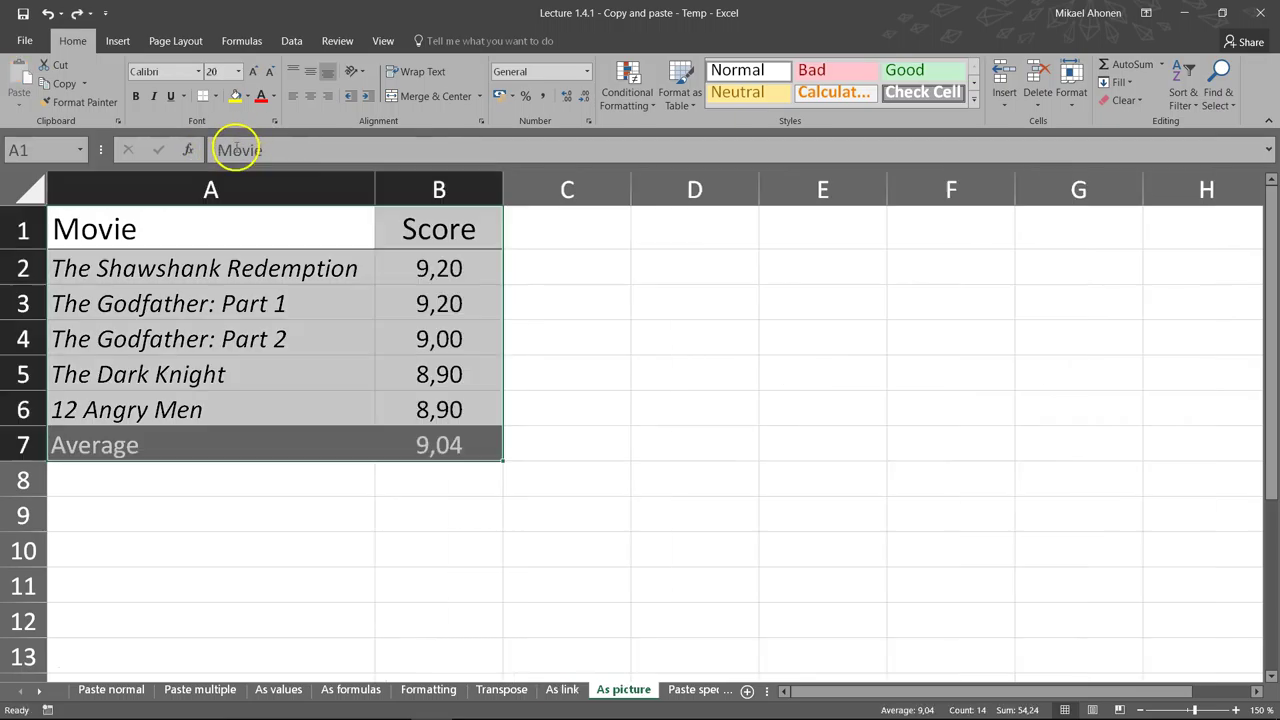
# Step: Paste the movie table as a picture at D1 and shift it down one row
pyautogui.hotkey('ctrl', 'c')
pyautogui.rightClick(677, 223)
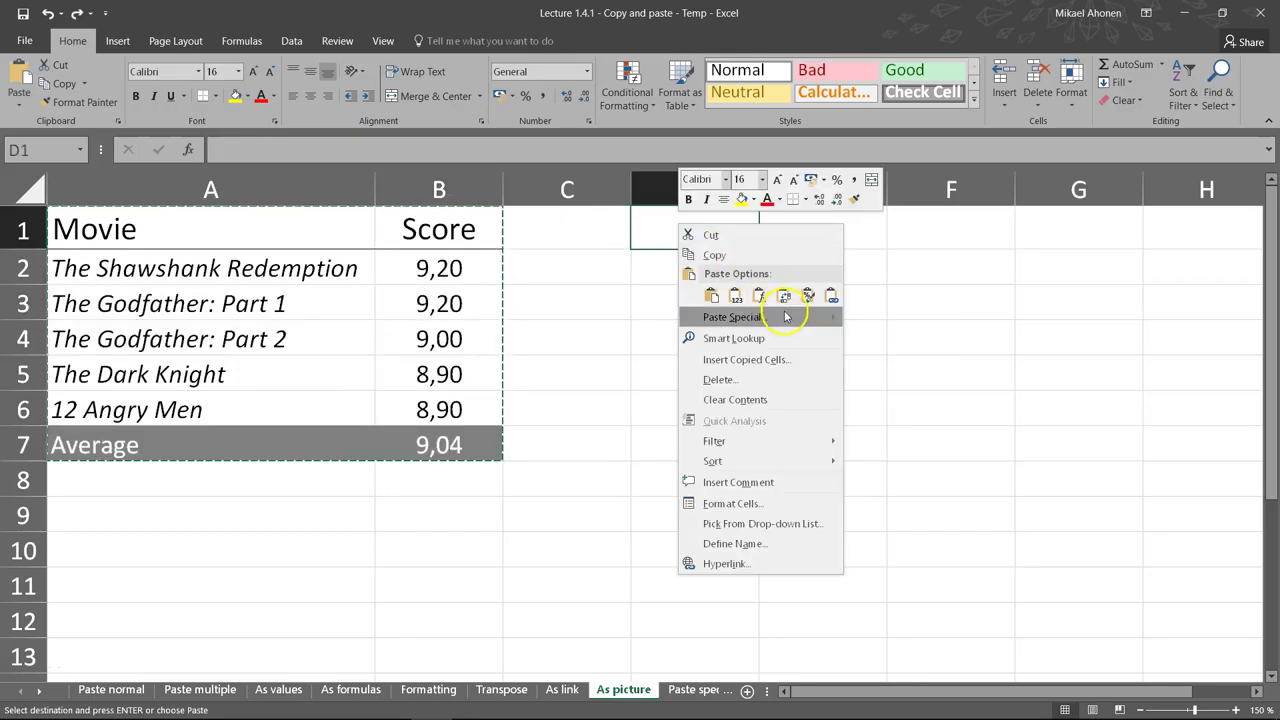
pyautogui.moveTo(785, 317)
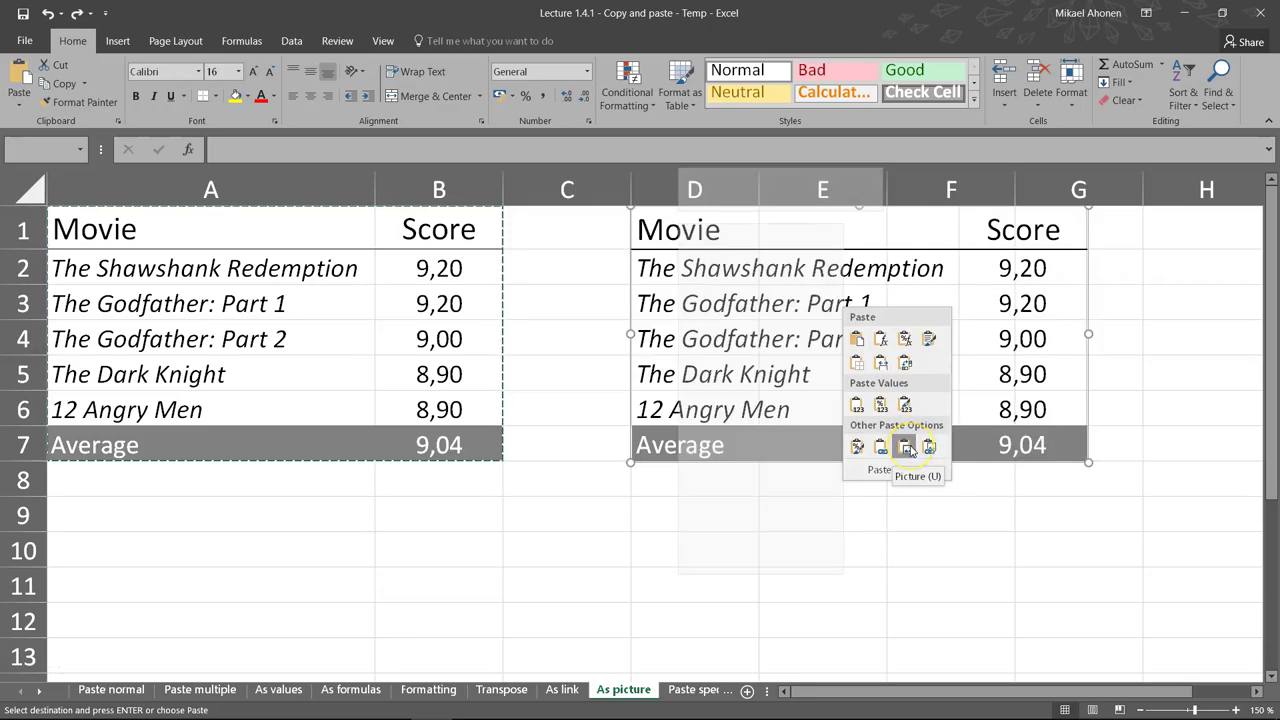
pyautogui.click(906, 448)
pyautogui.moveTo(929, 337); pyautogui.dragTo(907, 401)
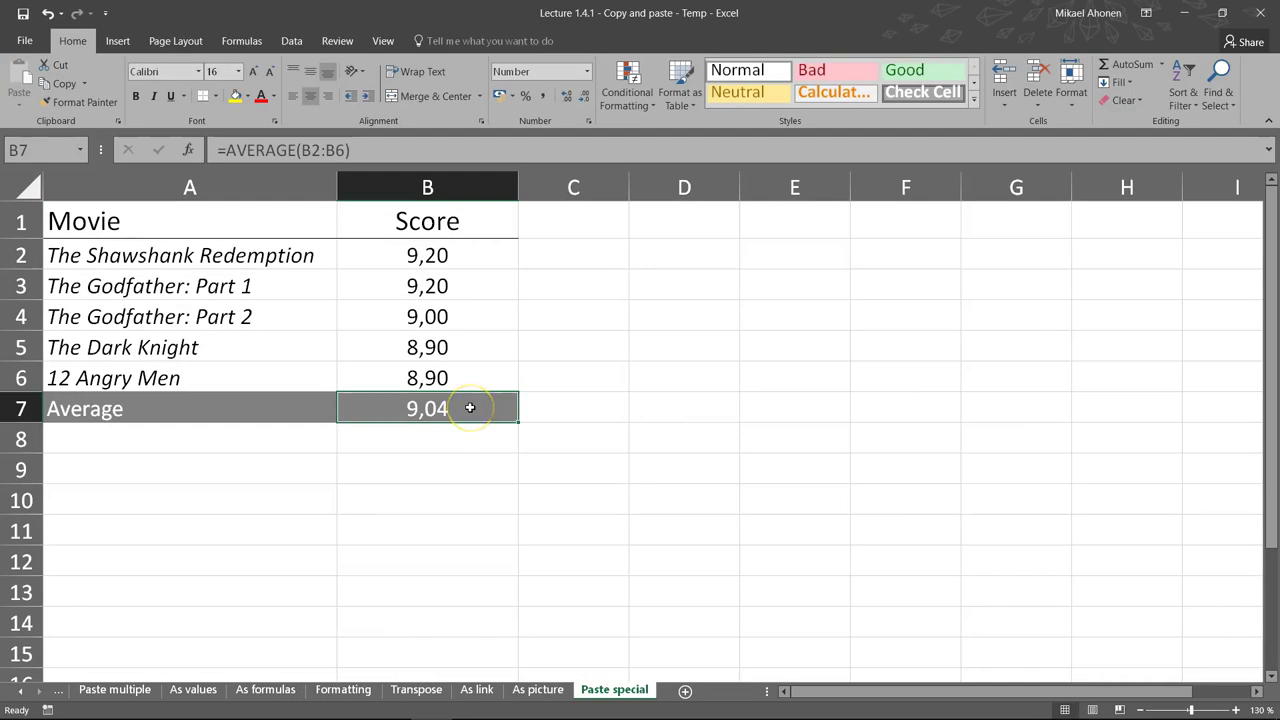
pyautogui.hotkey('ctrl', 'c')
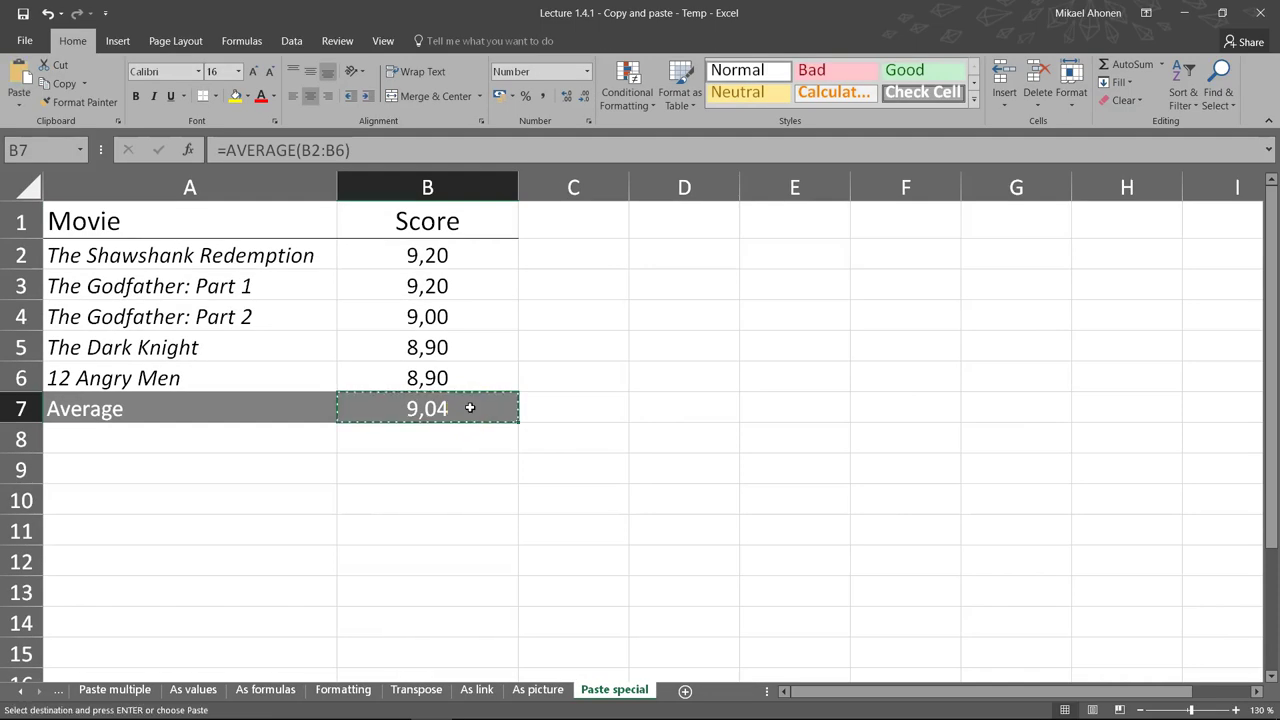
pyautogui.click(662, 407)
pyautogui.rightClick(662, 407)
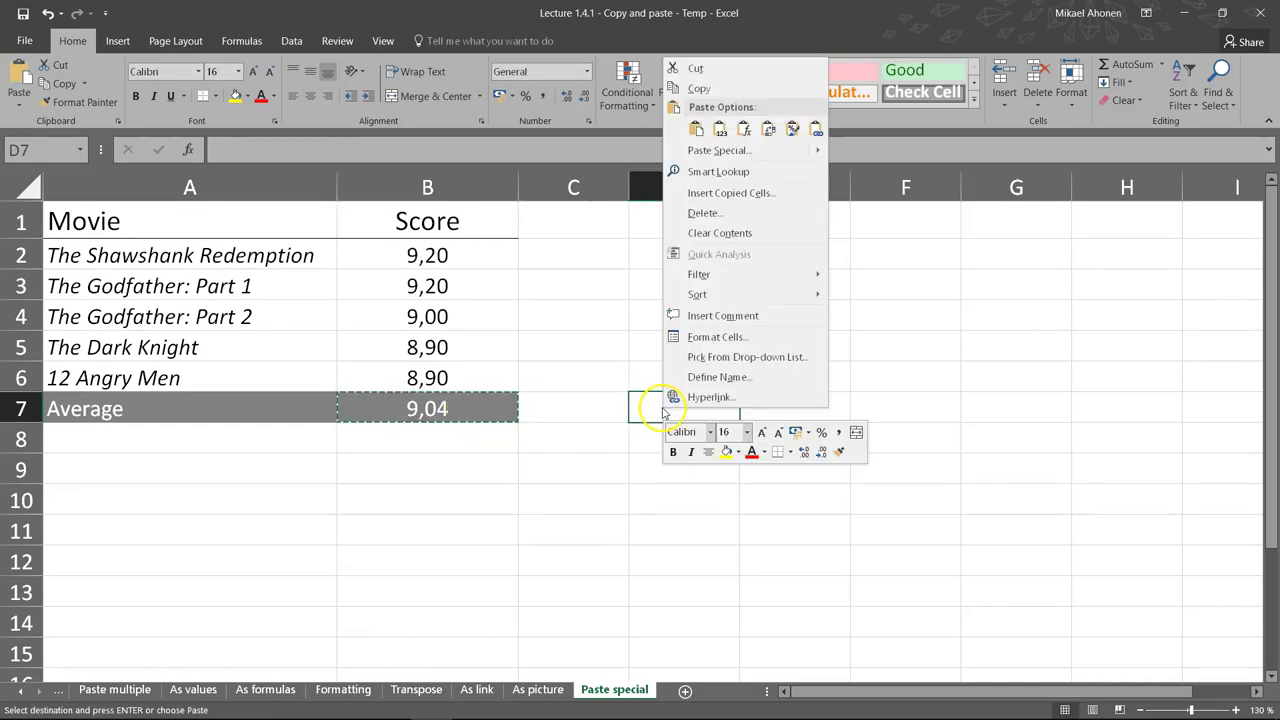
pyautogui.moveTo(710, 150)
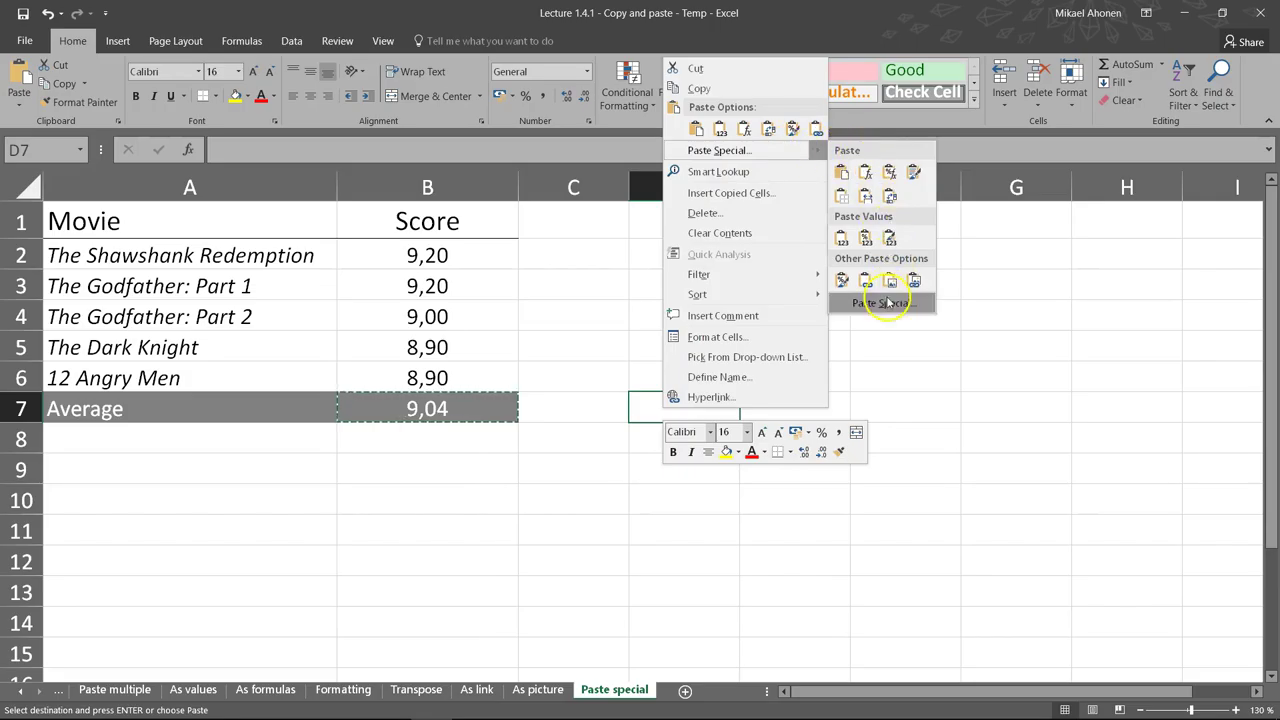
pyautogui.click(882, 303)
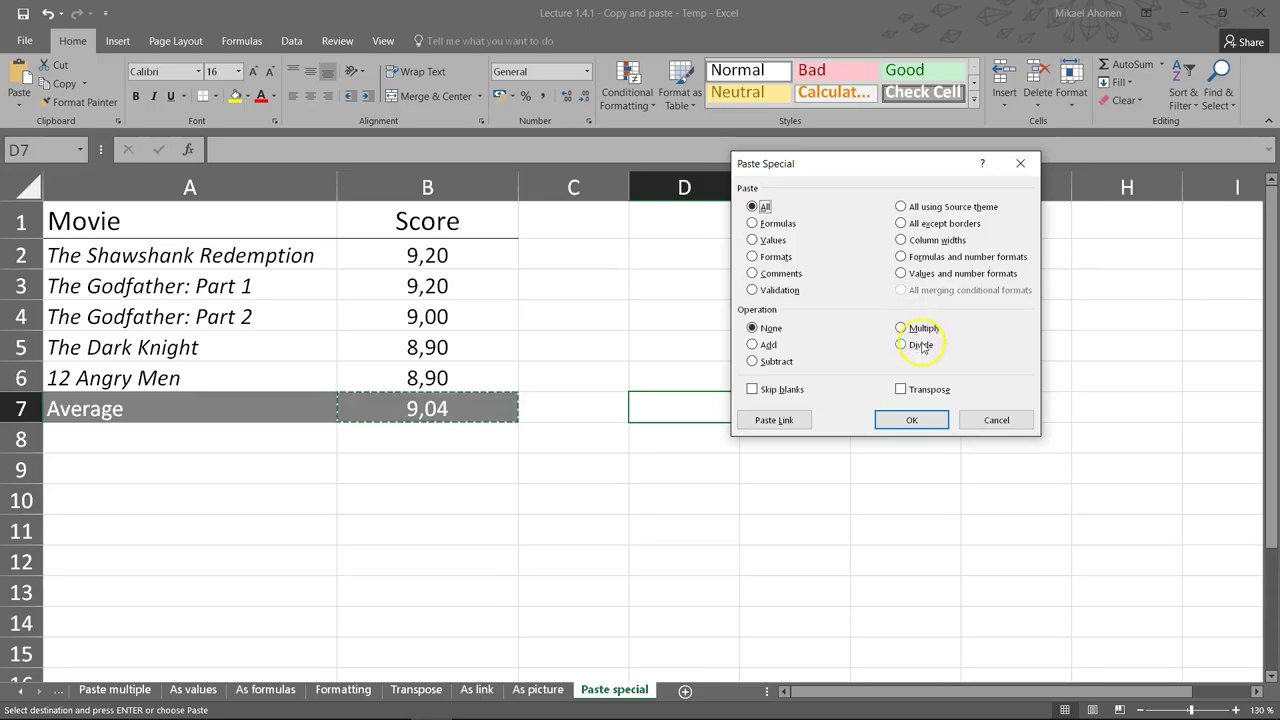
pyautogui.click(990, 419)
pyautogui.press('Escape')
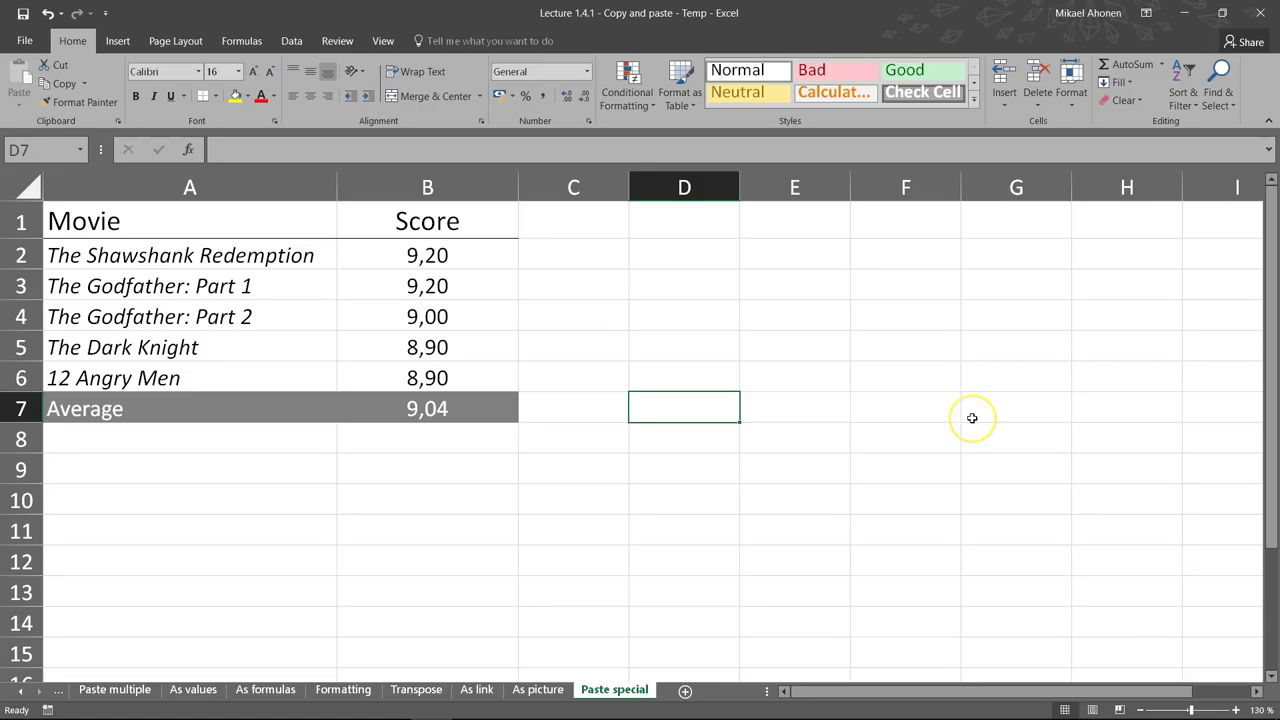
# Step: Enter 1 in D7 and copy it
pyautogui.write('1')
pyautogui.press('Return')
pyautogui.click(716, 408)
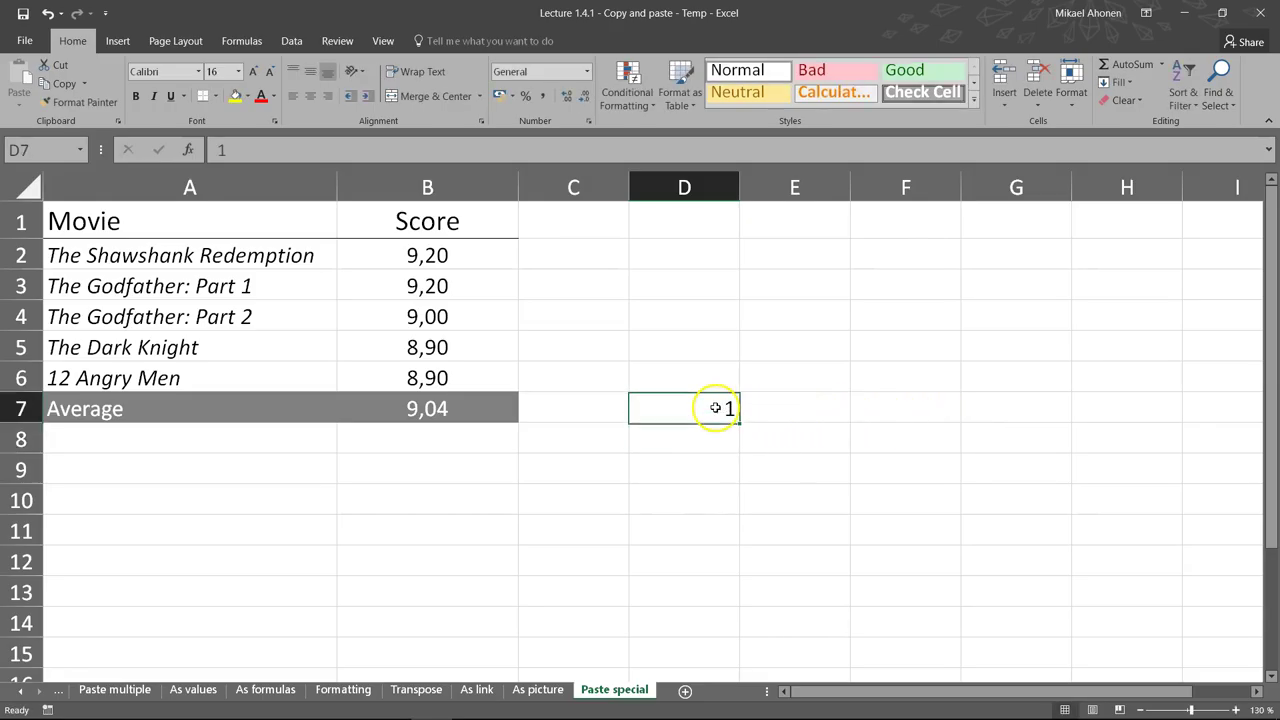
pyautogui.rightClick(716, 408)
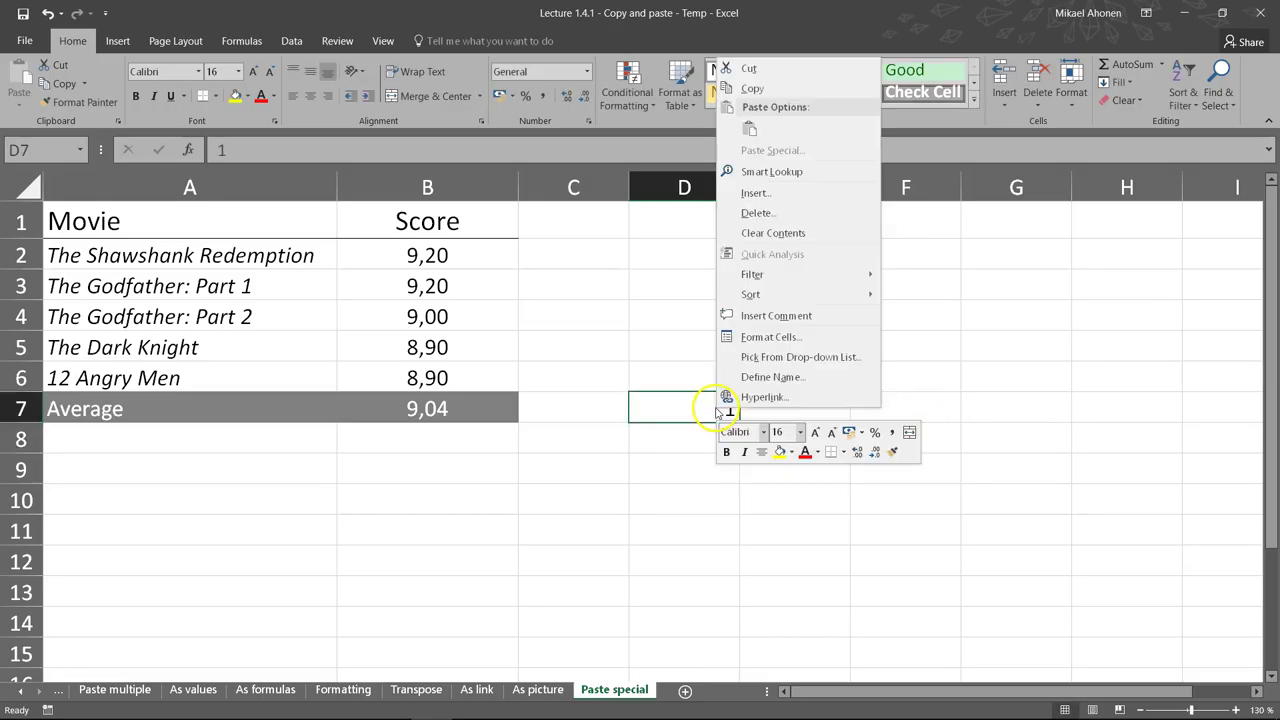
pyautogui.click(760, 92)
# Step: Open Paste Special for the scores B2:B6 and choose the Add operation
pyautogui.moveTo(468, 252); pyautogui.dragTo(460, 376)
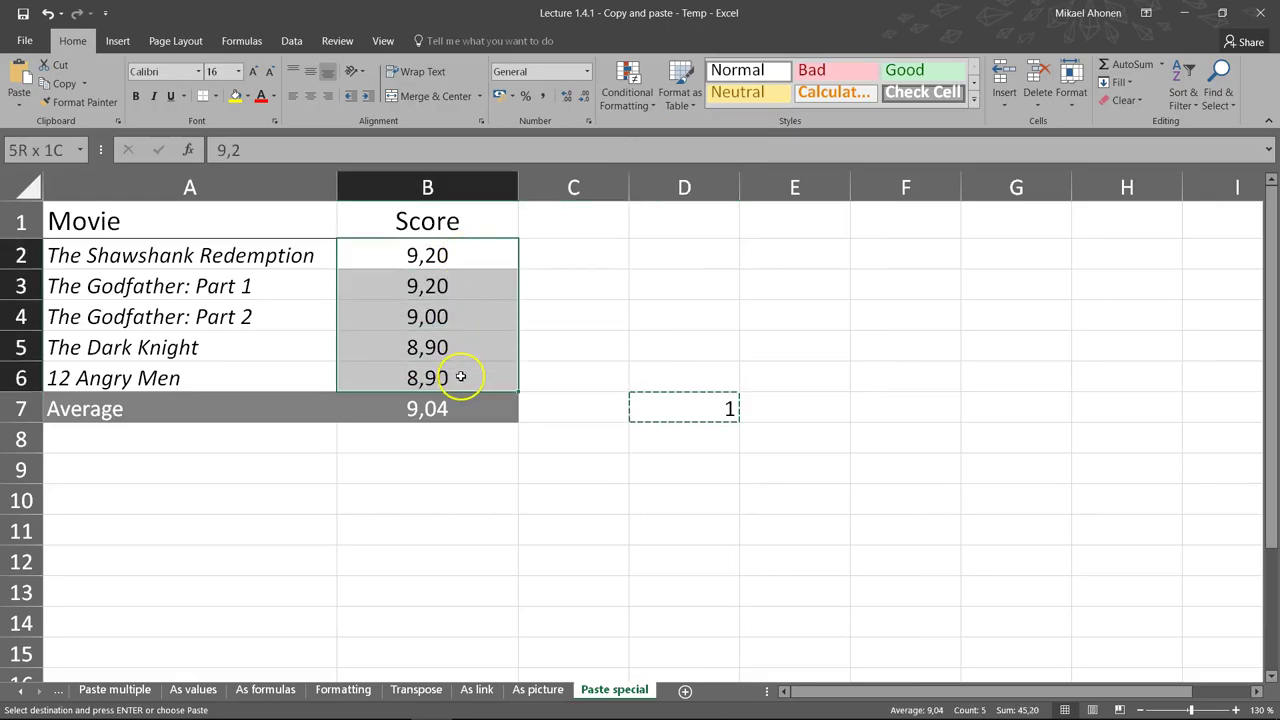
pyautogui.rightClick(462, 377)
pyautogui.moveTo(548, 122)
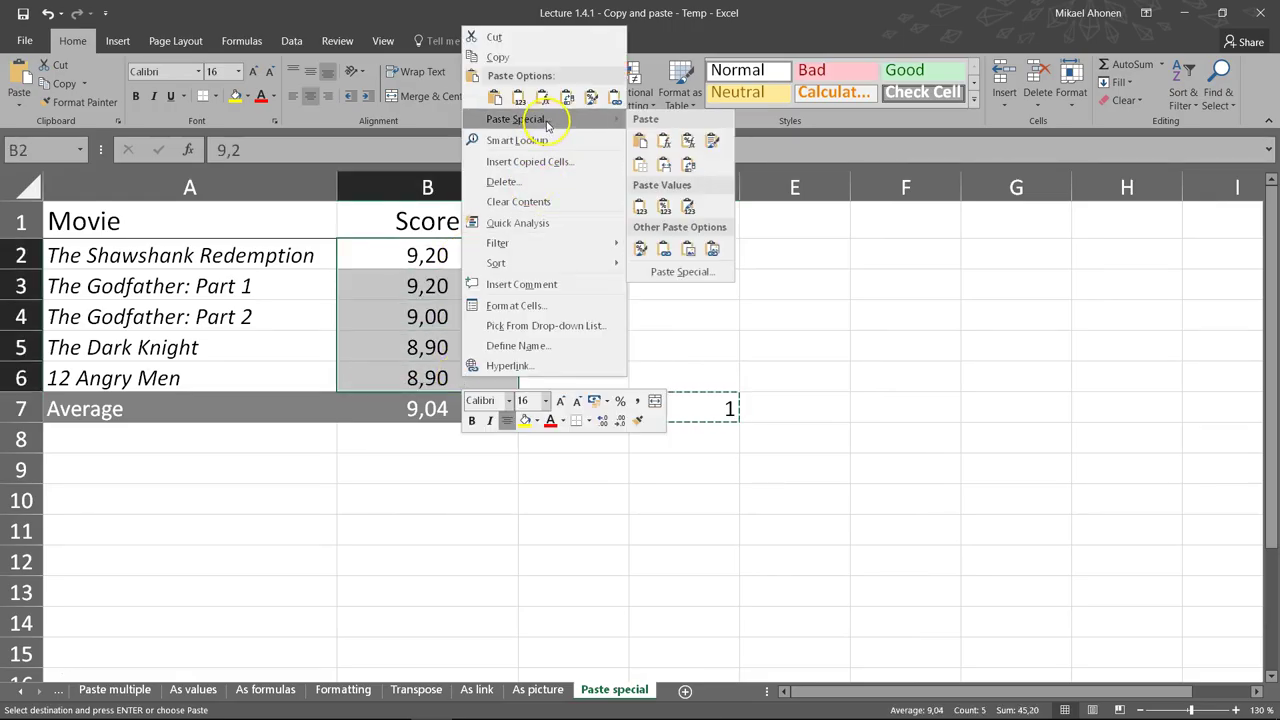
pyautogui.click(680, 271)
pyautogui.click(558, 308)
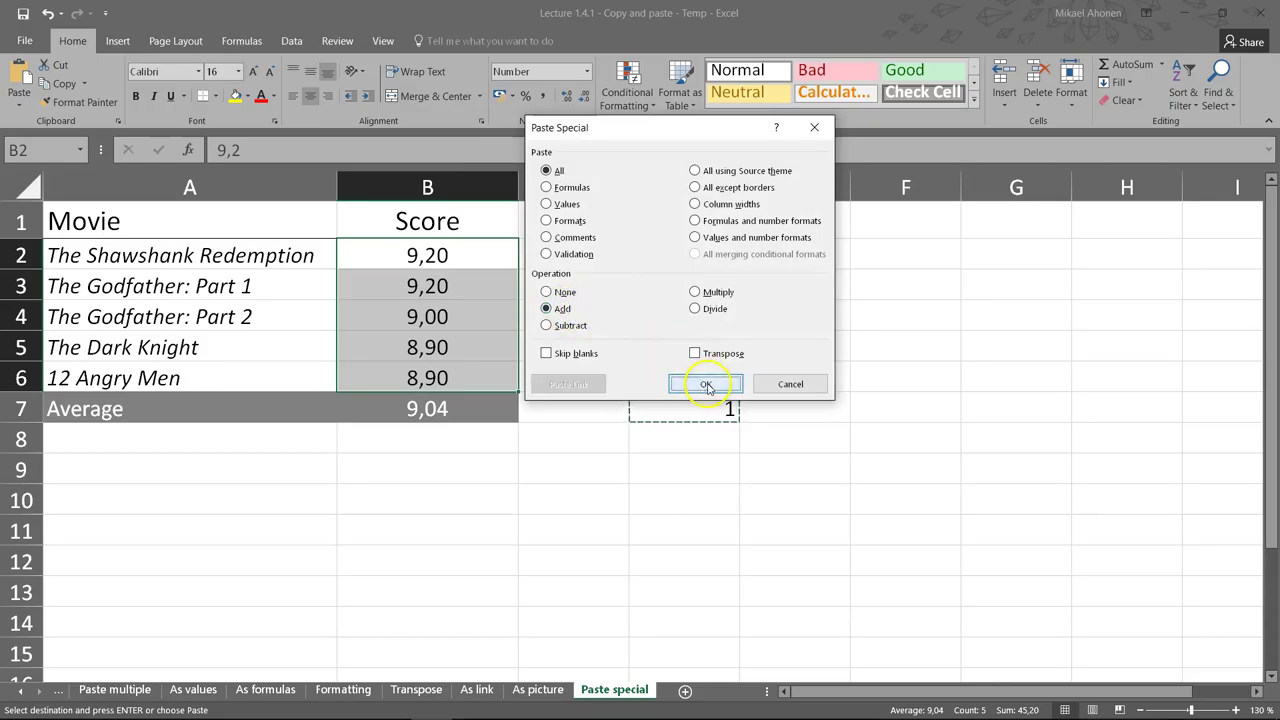